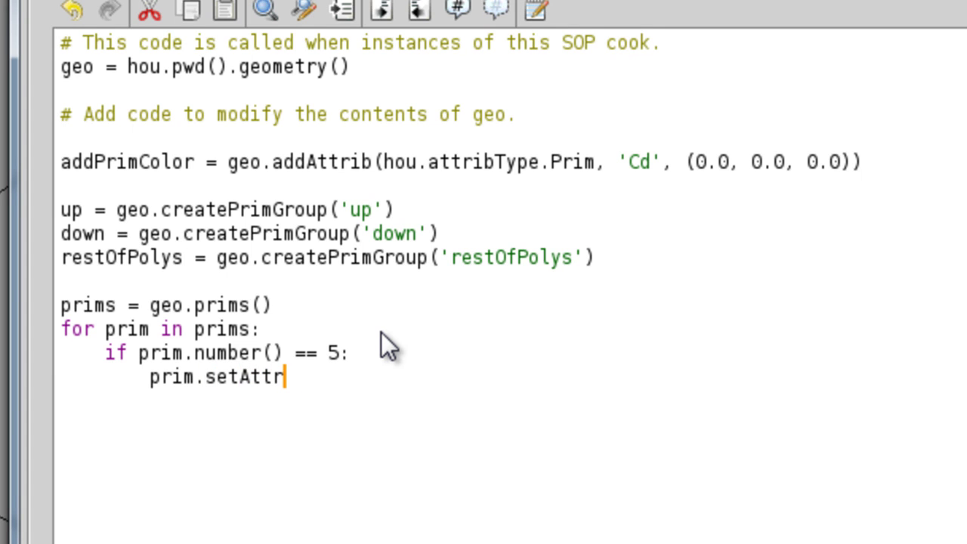
- Complete the prim.setAttribValue call in the if branch with addPrimColor, copied from its definition, as the first argument
type("ibValue(")
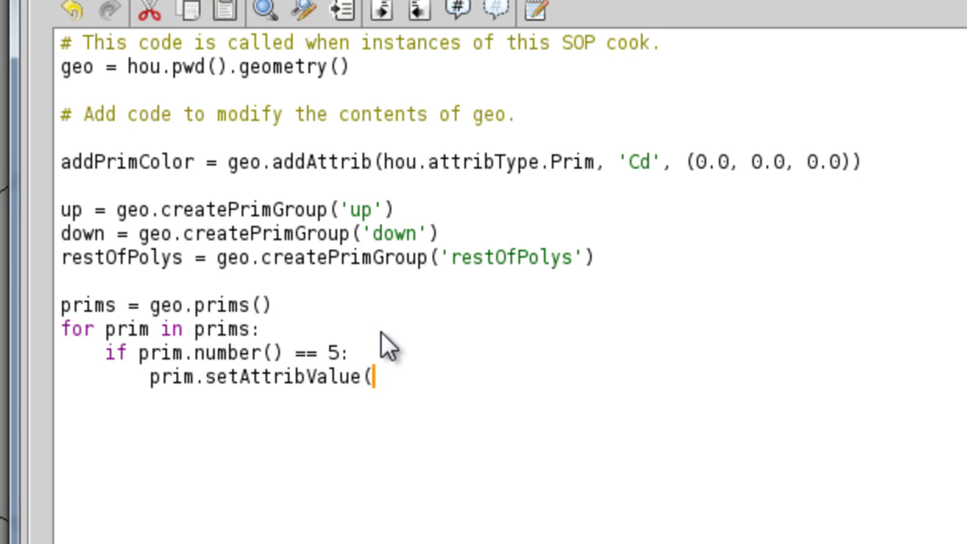
left_click_drag(362, 375, 255, 371)
left_click(254, 372)
left_click_drag(71, 161, 188, 160)
double_click(189, 161)
key("ctrl+c")
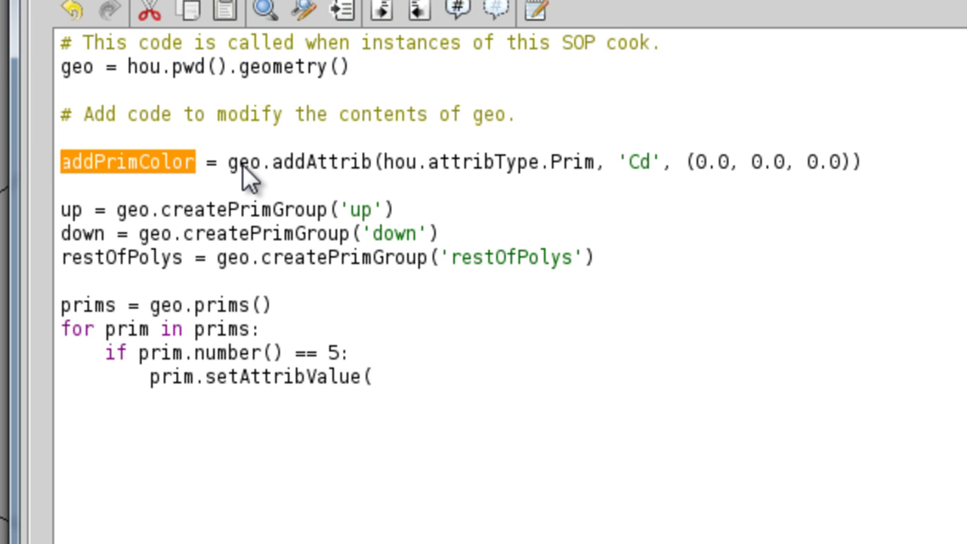
left_click(387, 382)
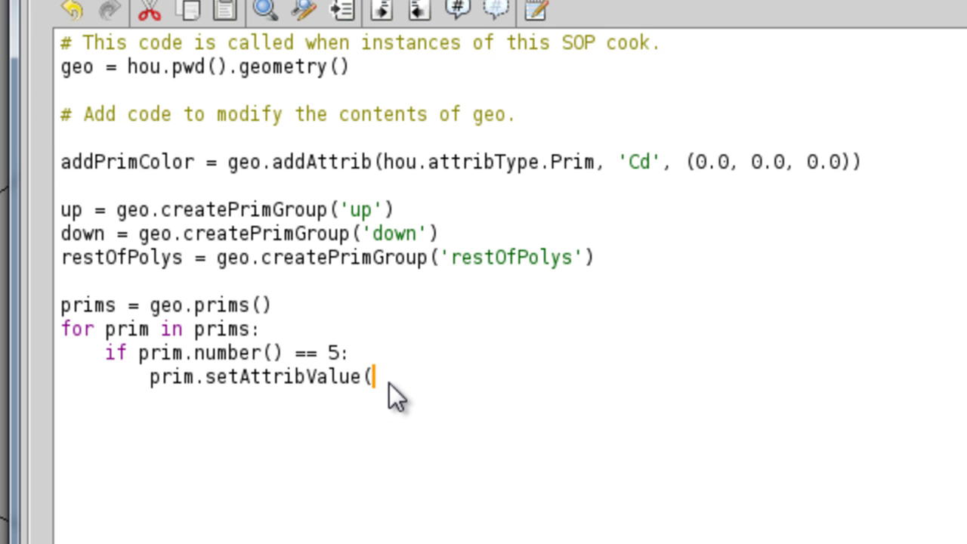
key("ctrl+v")
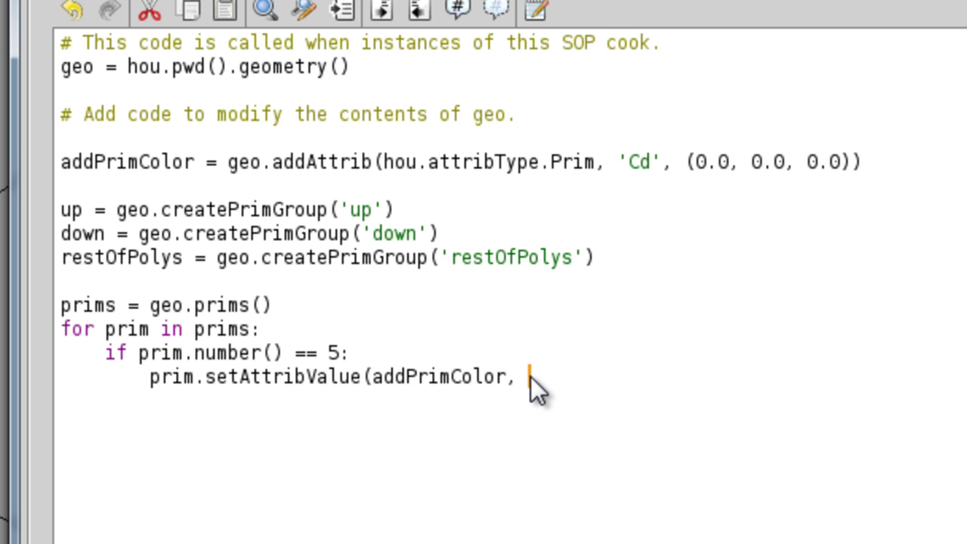
- Add the colour tuple (1, 0, 0) as the second argument of setAttribValue and close the call
type(", (1.0,")
key("BackSpace")
key("BackSpace")
key("BackSpace")
key("BackSpace")
type(", 0, 0))")
key("Left")
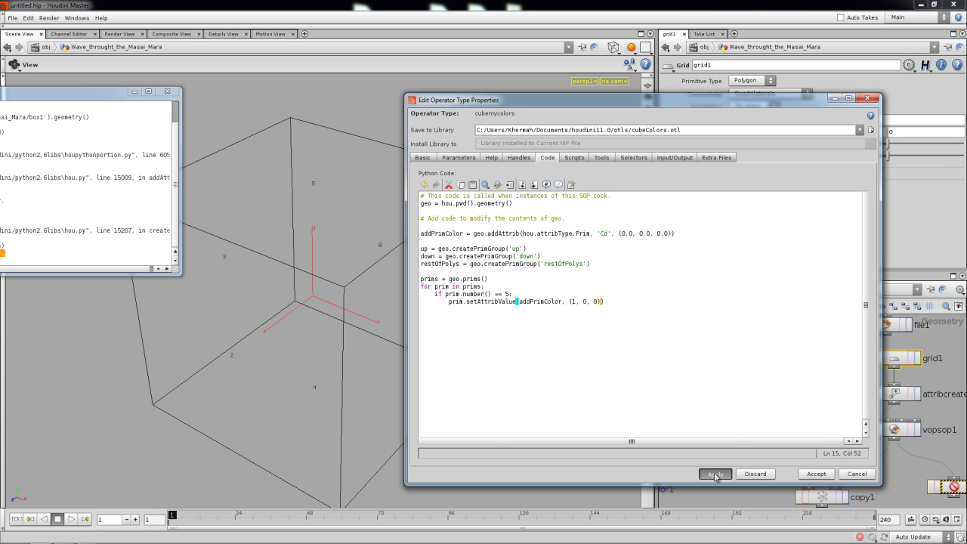
- Clear the code editor out of the way, display the cubemycolors1 node in the viewport and inspect its node information
left_click_drag(679, 100, 493, 101)
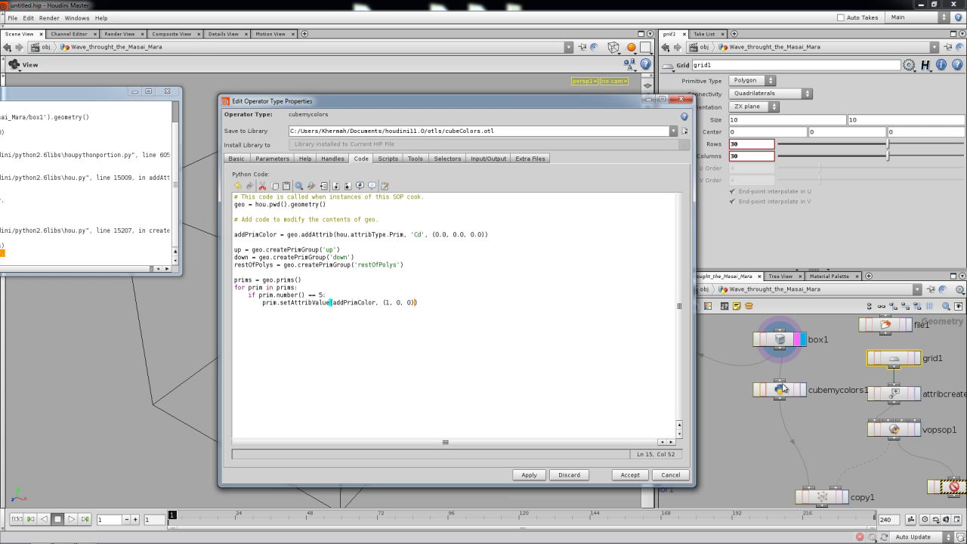
left_click(782, 389)
left_click(649, 98)
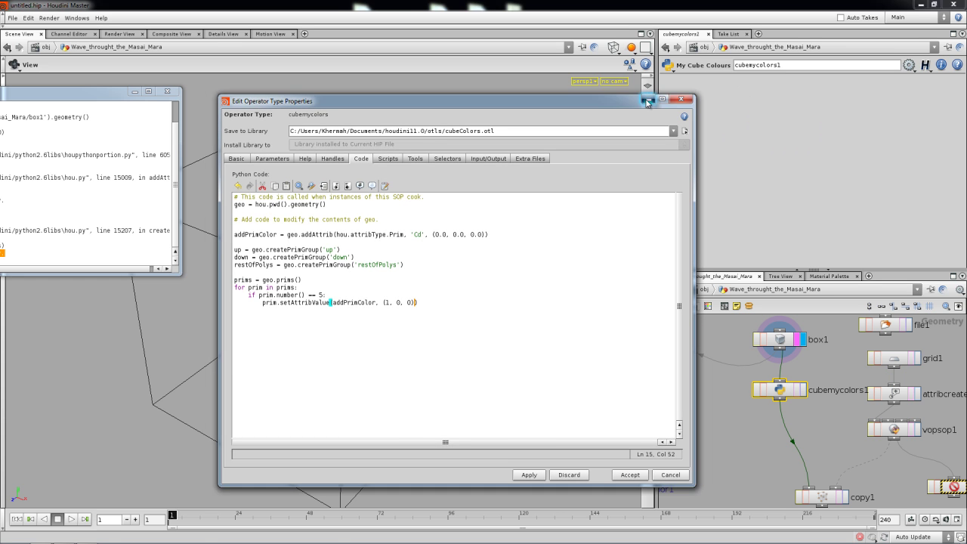
mouse_move(484, 295)
left_mouse_down()
mouse_move(524, 299)
mouse_move(510, 317)
left_mouse_up()
left_click(801, 390)
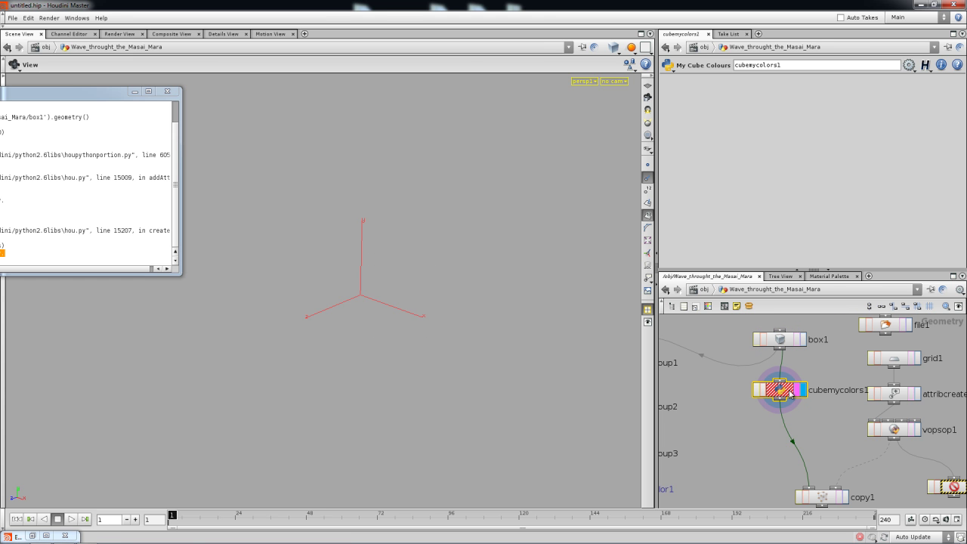
middle_click(793, 390)
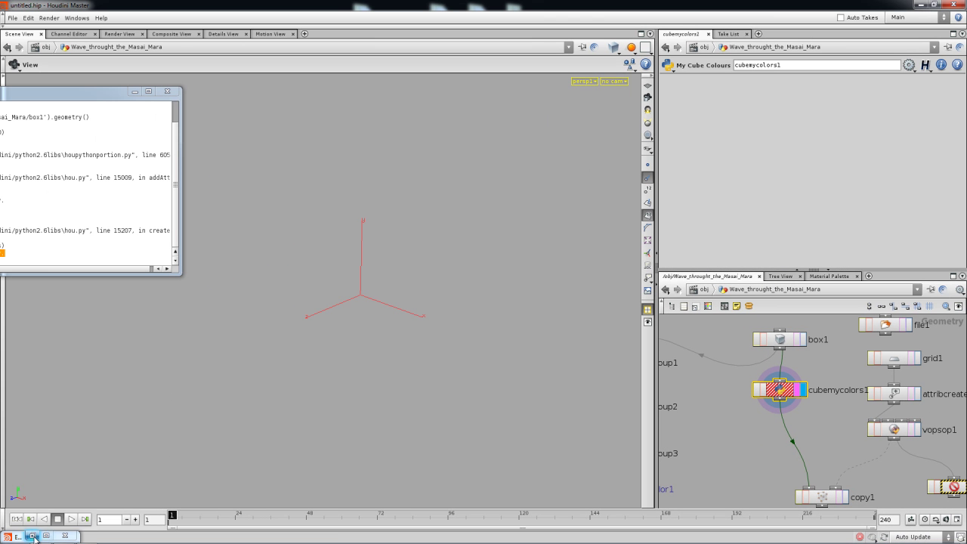
- Reopen the Python code editor and change the tuple's first colour value in setAttribValue to 1.0
left_click(33, 536)
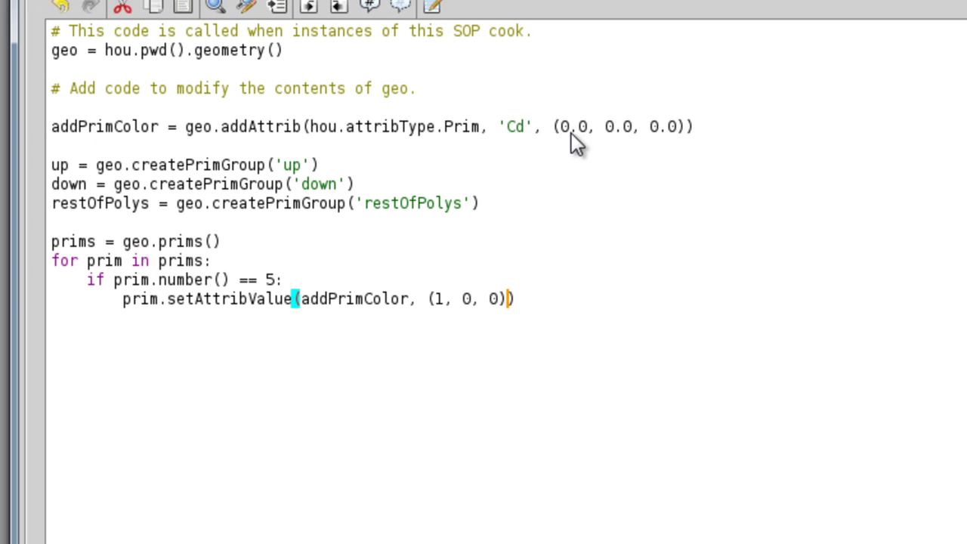
left_click_drag(466, 217, 504, 214)
left_click(396, 304)
key("Right")
type(".0")
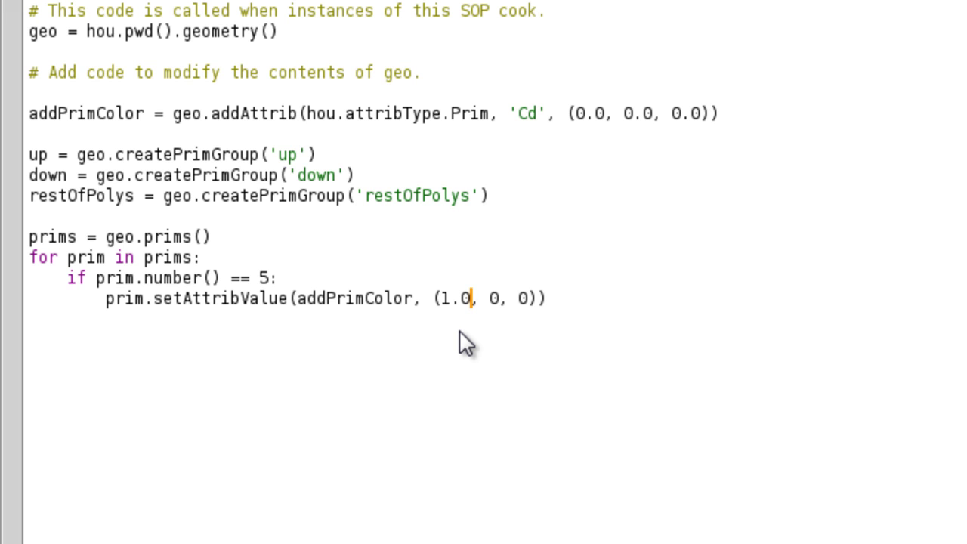
- Change the second and third colour values in the setAttribValue tuple to 0.0
key("Right")
key("Right")
key("Right")
type(".")
key("Return")
type("0")
key("BackSpace")
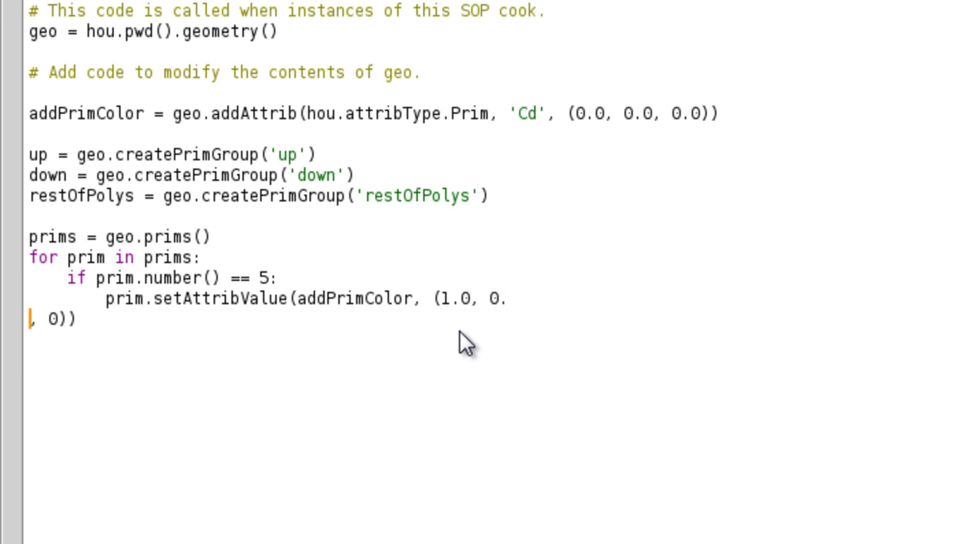
key("BackSpace")
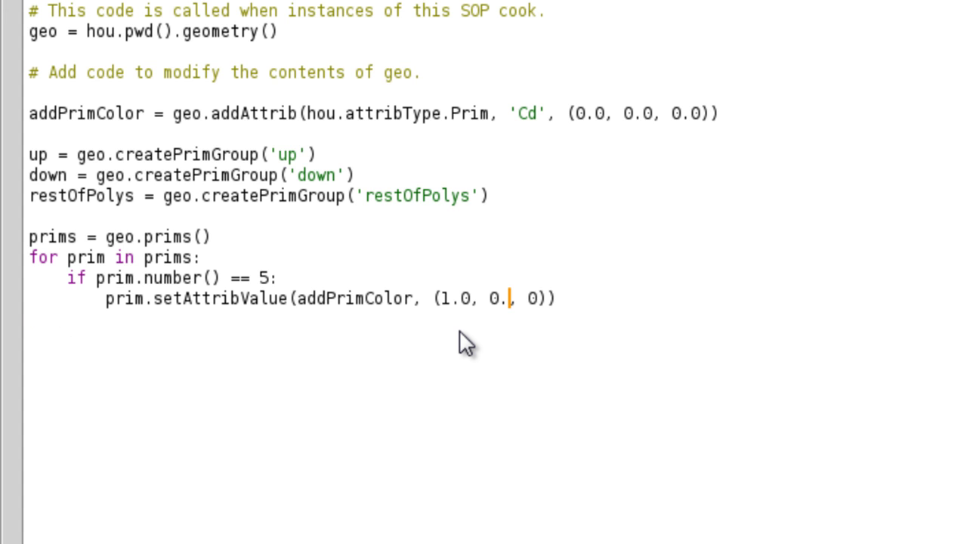
type("0")
key("Right")
key("Right")
key("Right")
type(".0")
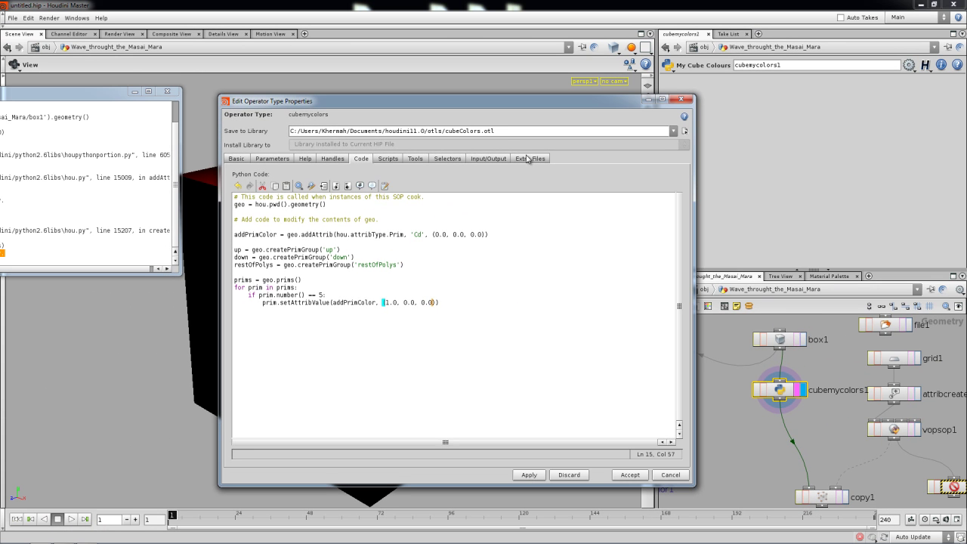
- Examine the cube's face colours against the colour values in the code and check the cubemycolors1 node's information
left_click_drag(529, 100, 796, 107)
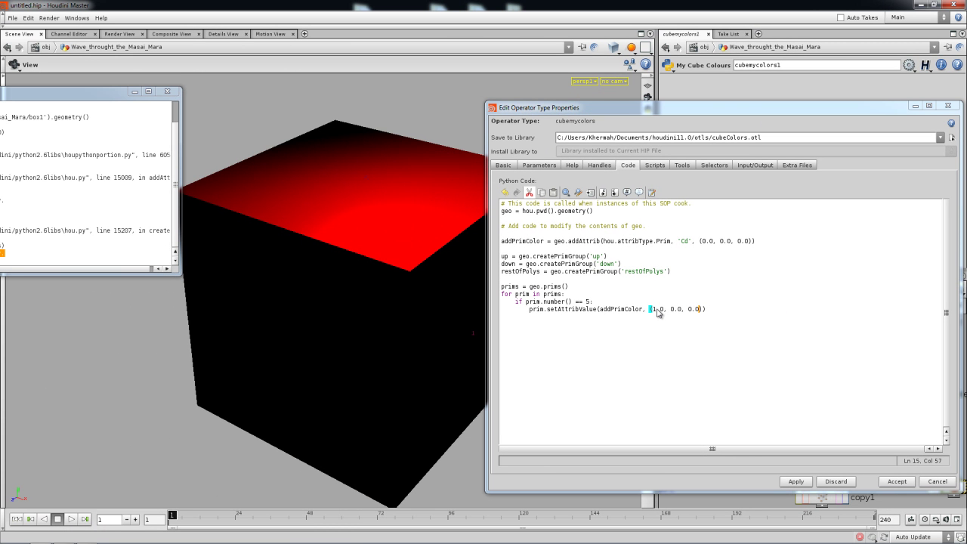
left_click_drag(651, 308, 701, 308)
left_click_drag(705, 241, 755, 241)
left_click_drag(423, 161, 408, 270)
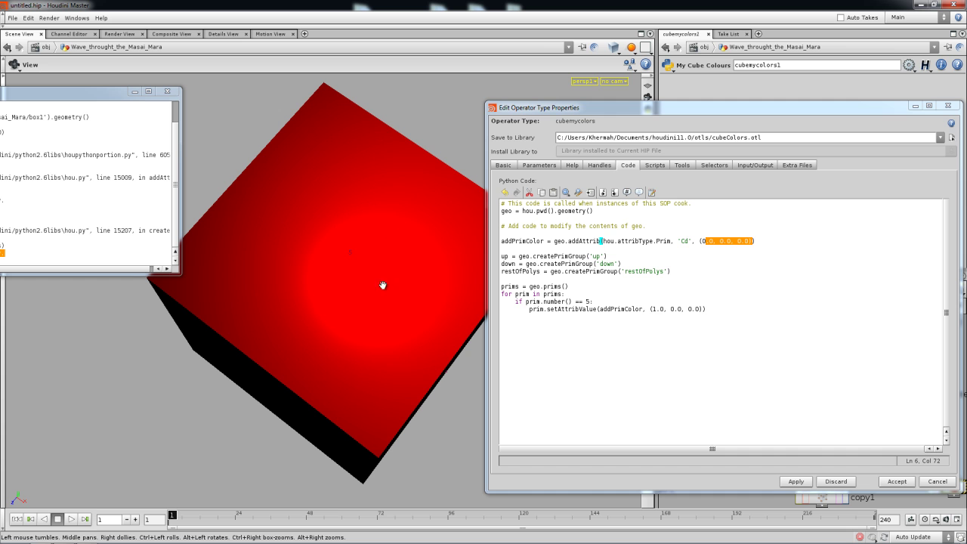
left_click_drag(574, 108, 316, 97)
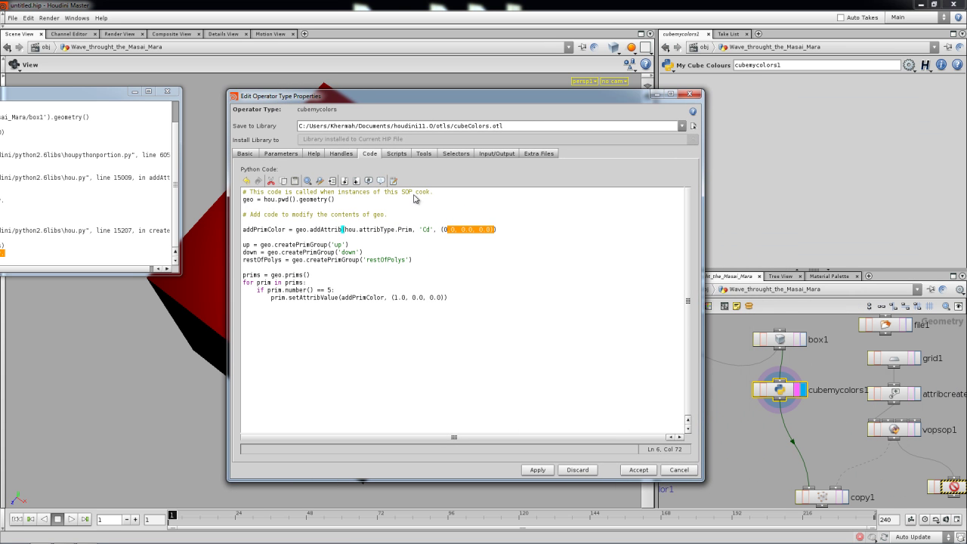
middle_click(772, 391)
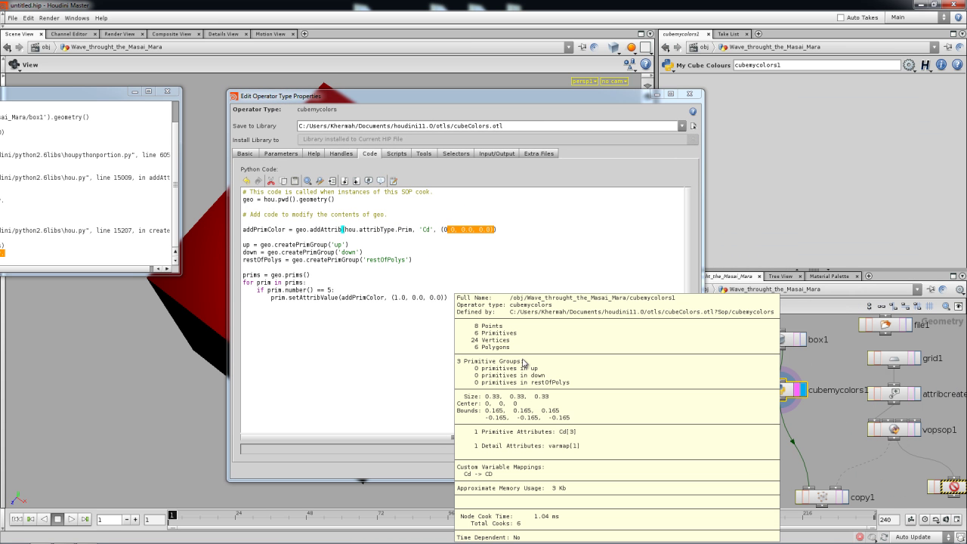
- Add the line up.add(prim) below setAttribValue in the if branch and check the node's information
left_click(460, 301)
key("Return")
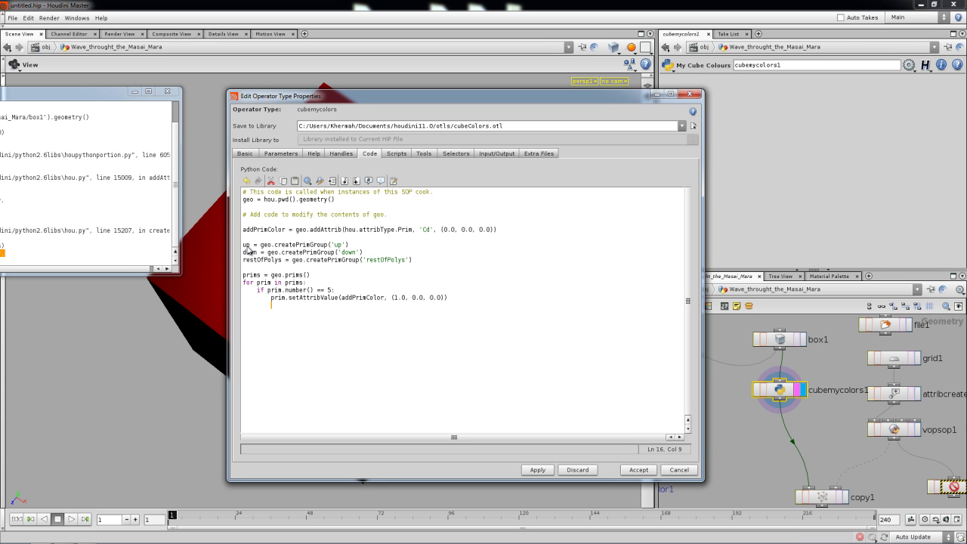
left_click_drag(251, 247, 349, 244)
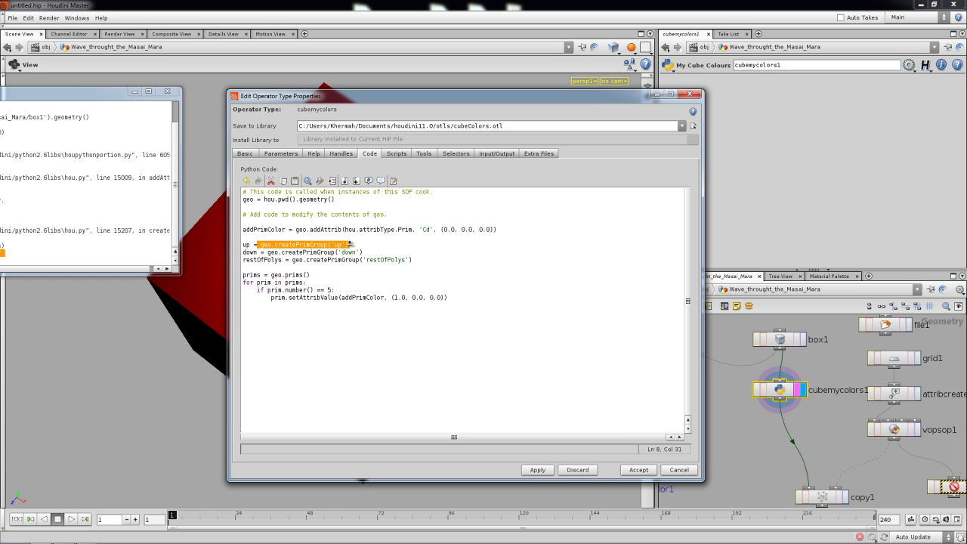
left_click_drag(380, 100, 445, 92)
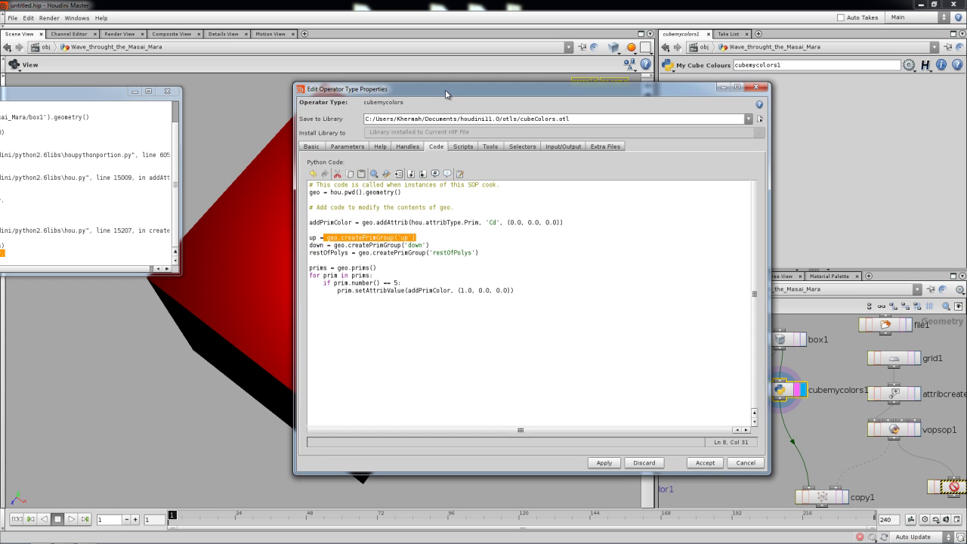
left_click(321, 238)
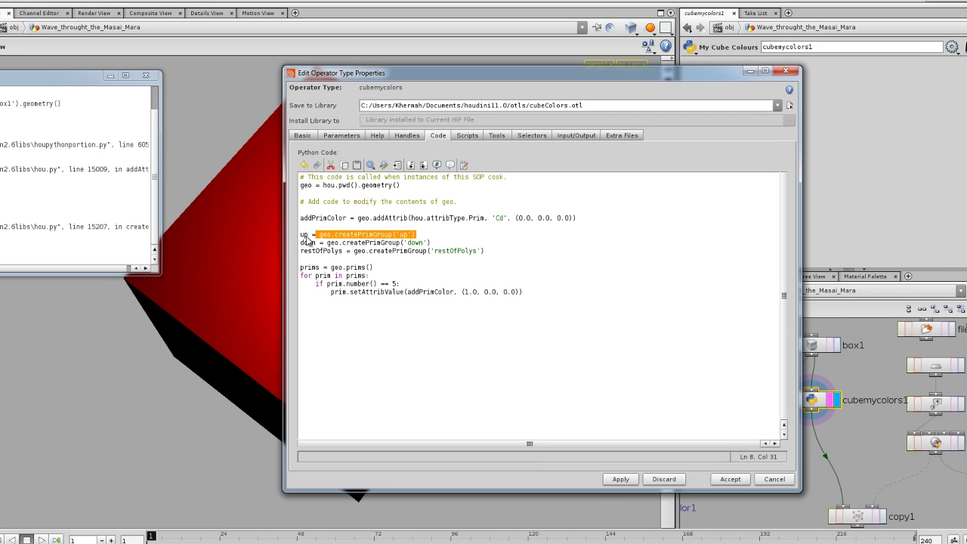
left_click(346, 304)
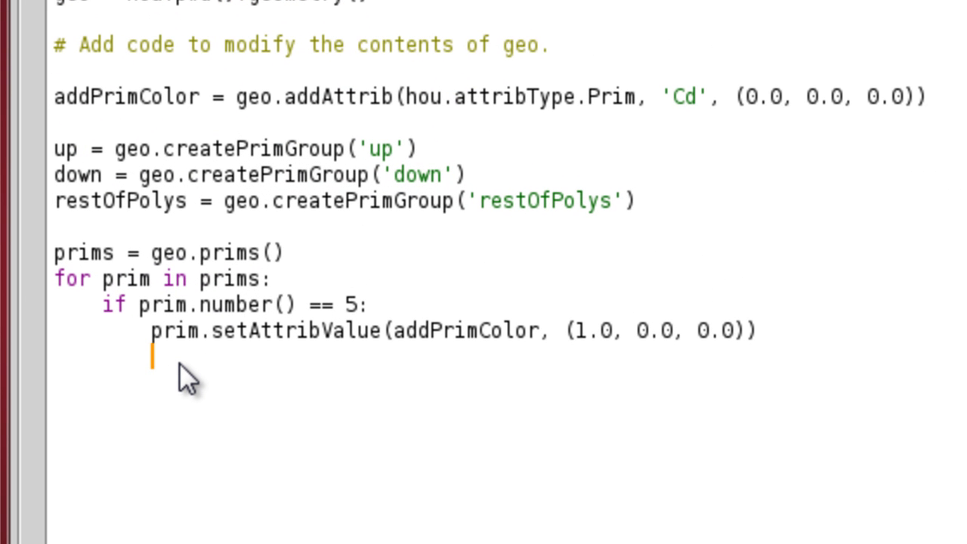
type("up.add(")
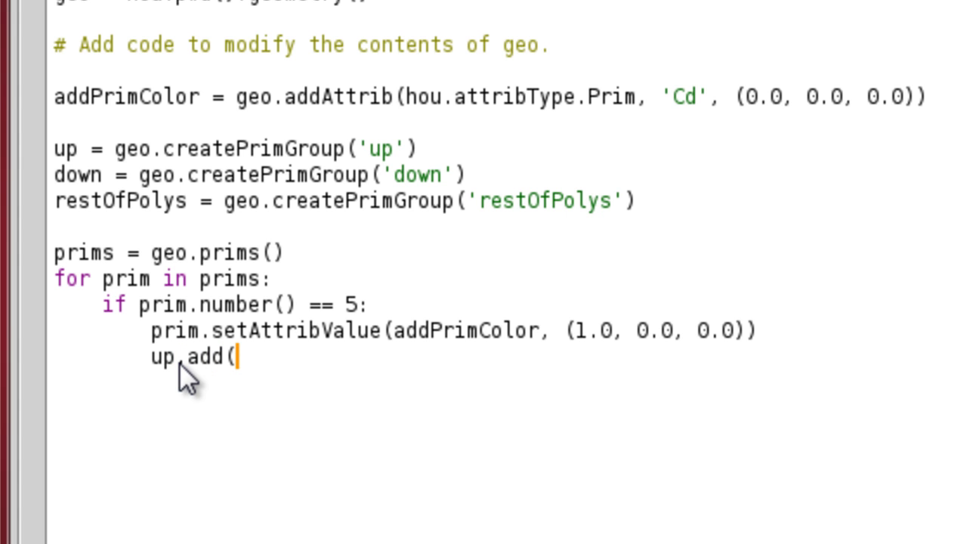
type("prim)")
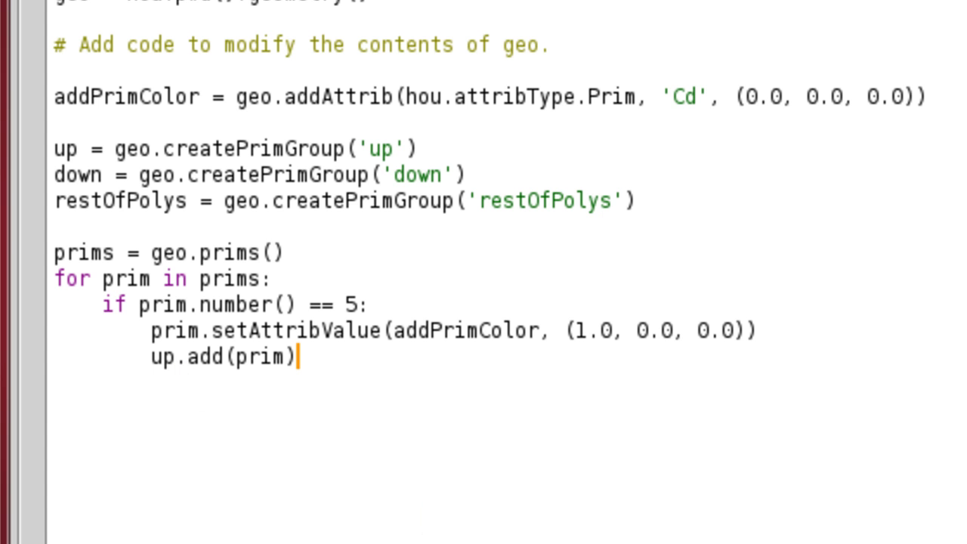
middle_click(847, 466)
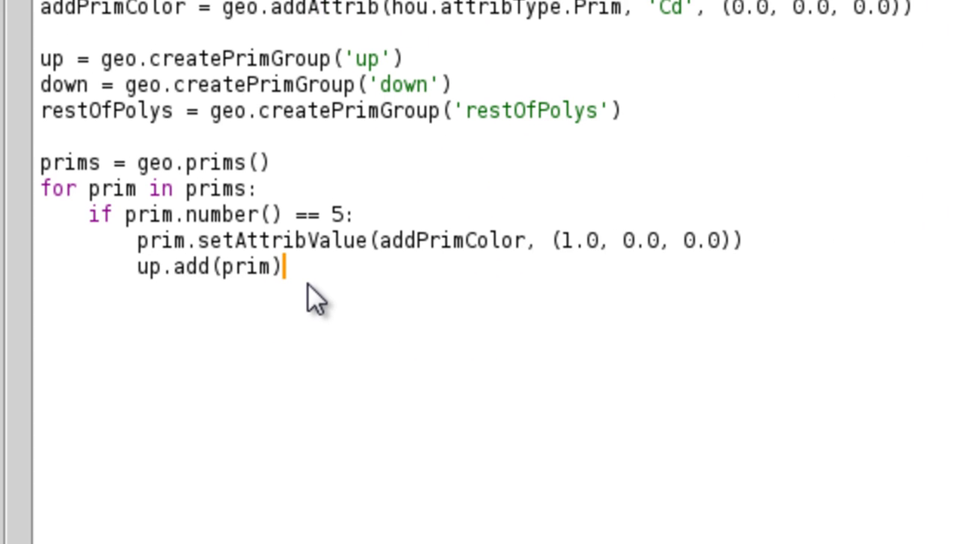
- Add the branch elif prim.number() == 4: at the if statement's indentation, checking the cube's primitive numbers in wireframe
key("Return")
key("Tab")
type("elif prim.num")
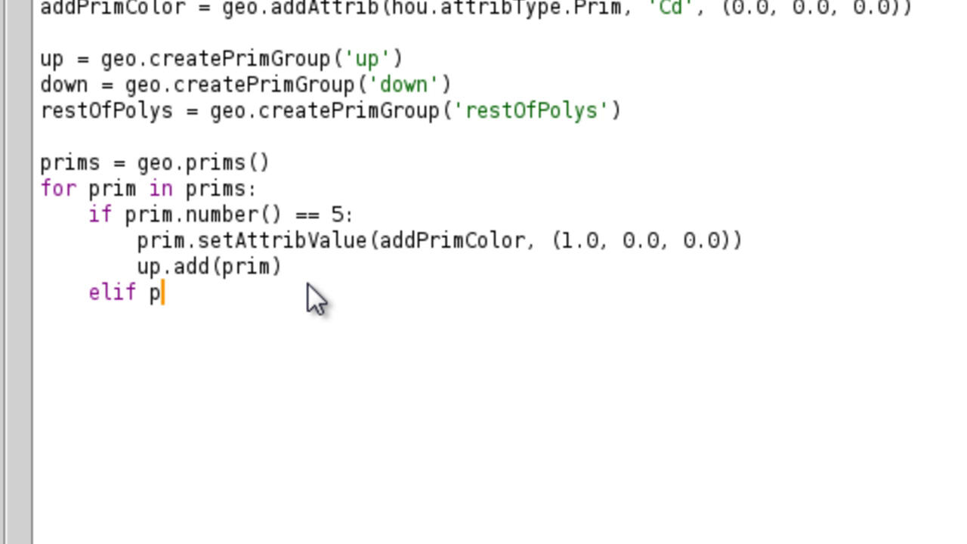
type("vb")
key("BackSpace")
key("BackSpace")
type("ber() == ")
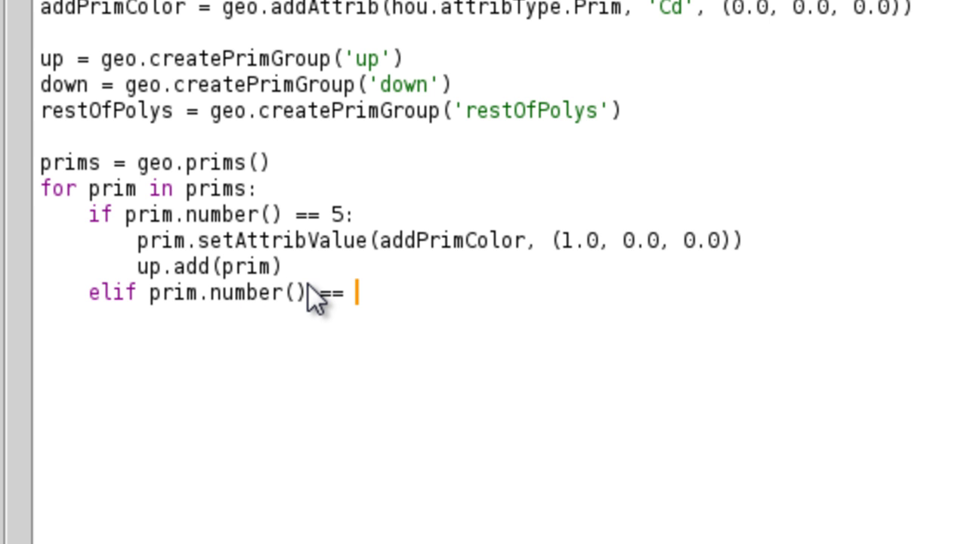
type("4")
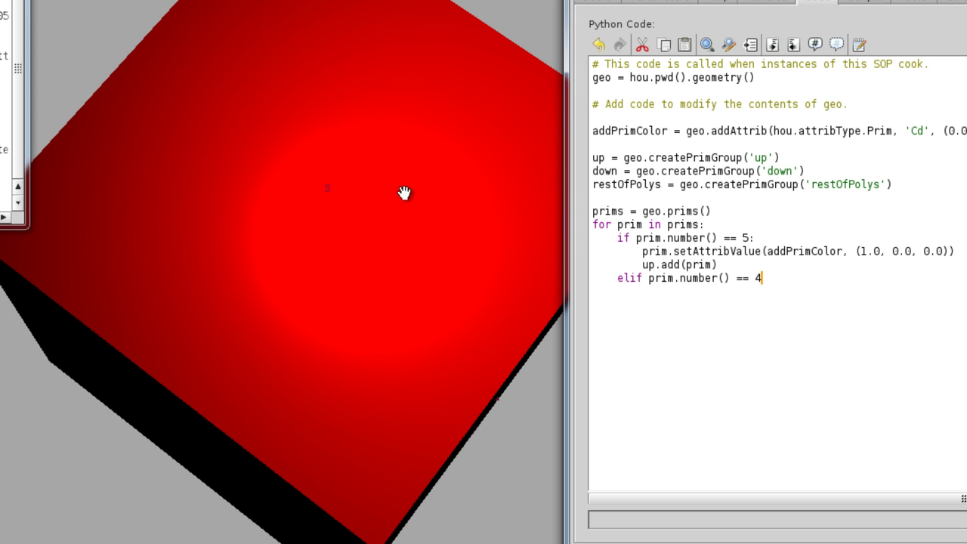
type("w")
left_click_drag(362, 295, 357, 182)
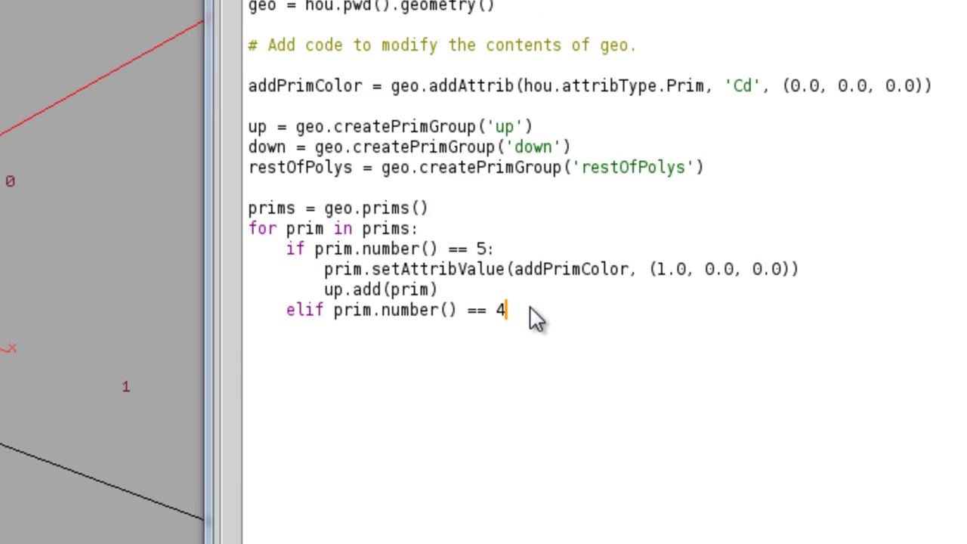
type(":")
- Copy the setAttribValue and up.add(prim) lines from the if branch into the body of the elif branch
key("Return")
key("Tab")
left_click(280, 296)
left_click_drag(281, 296, 40, 281)
key("ctrl+c")
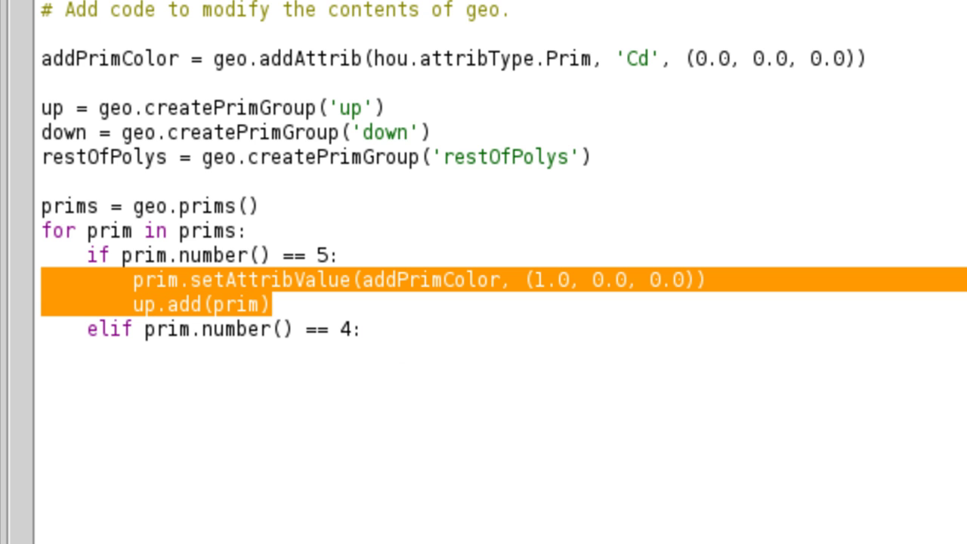
left_click(414, 349)
left_click(40, 353)
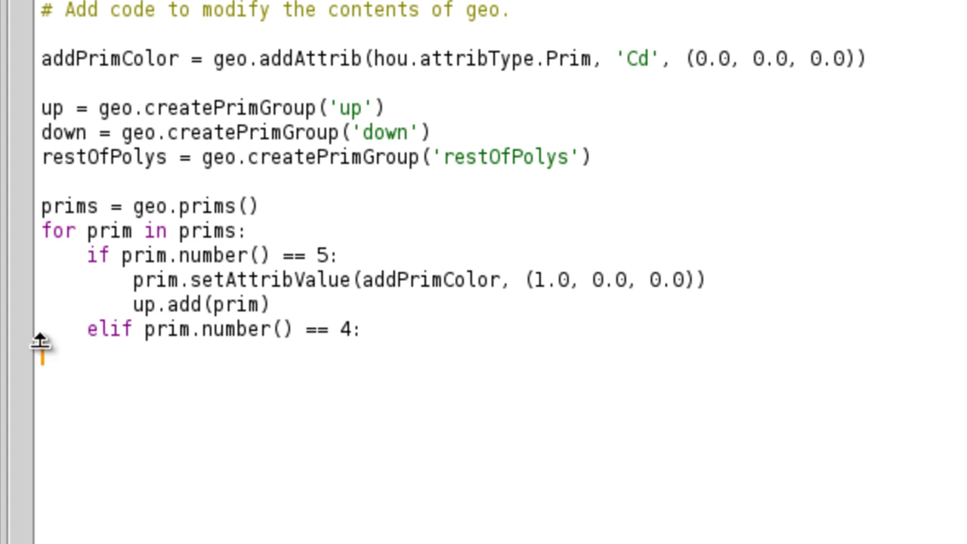
key("ctrl+v")
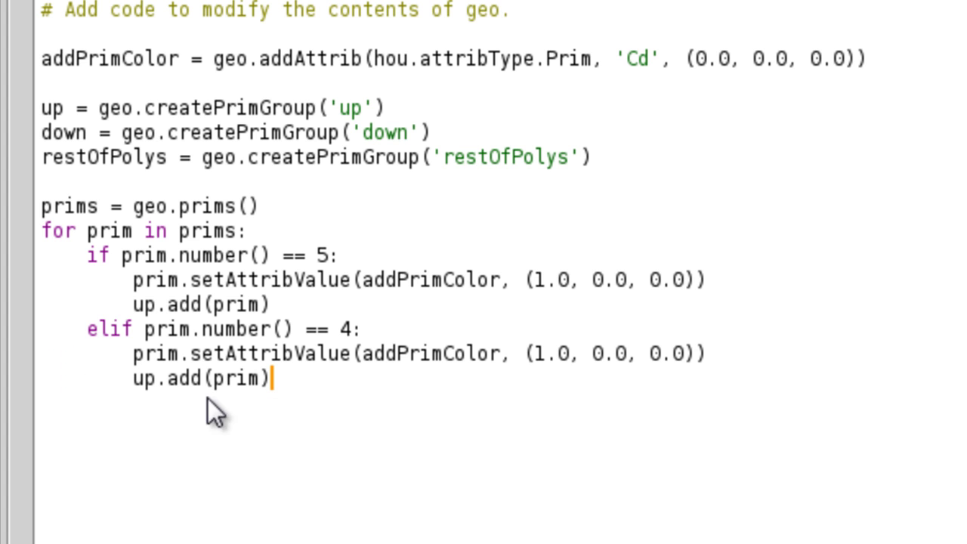
- Change the group call in the elif branch to down.add(prim)
left_click(154, 379)
key("BackSpace")
key("BackSpace")
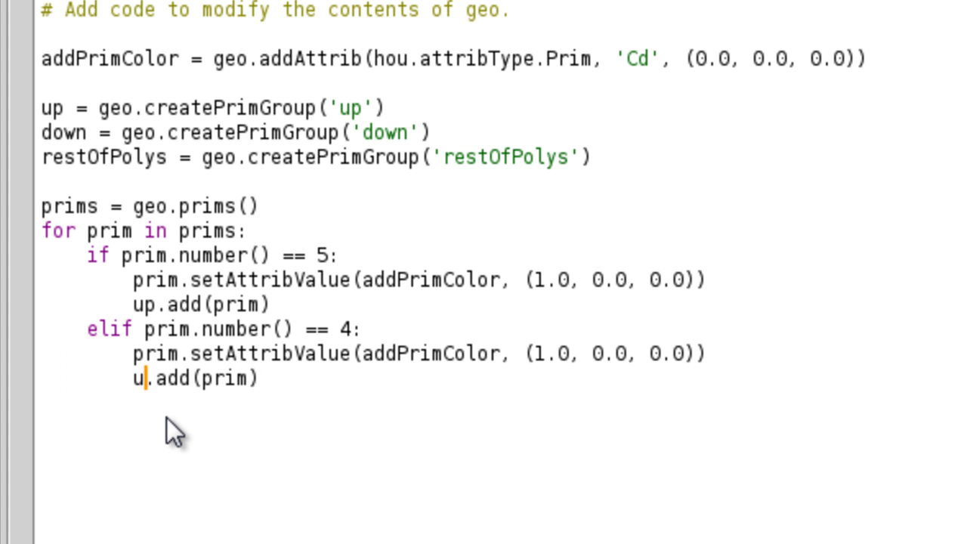
type("down")
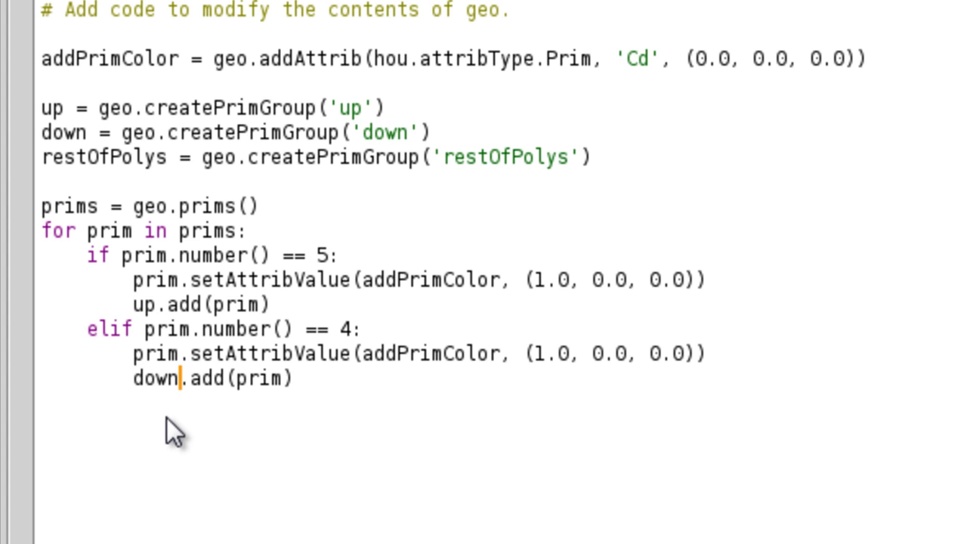
left_click_drag(432, 134, 36, 130)
key("ctrl+c")
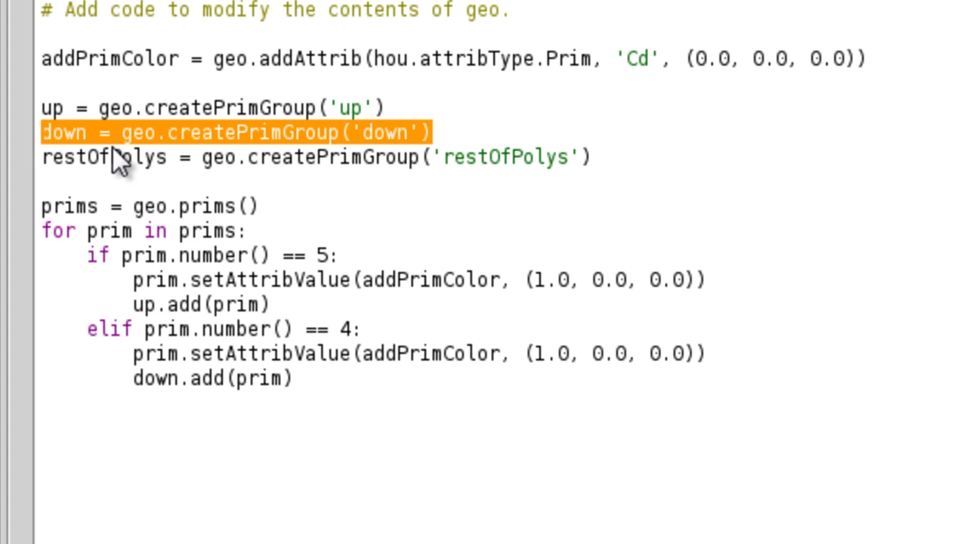
left_click(336, 406)
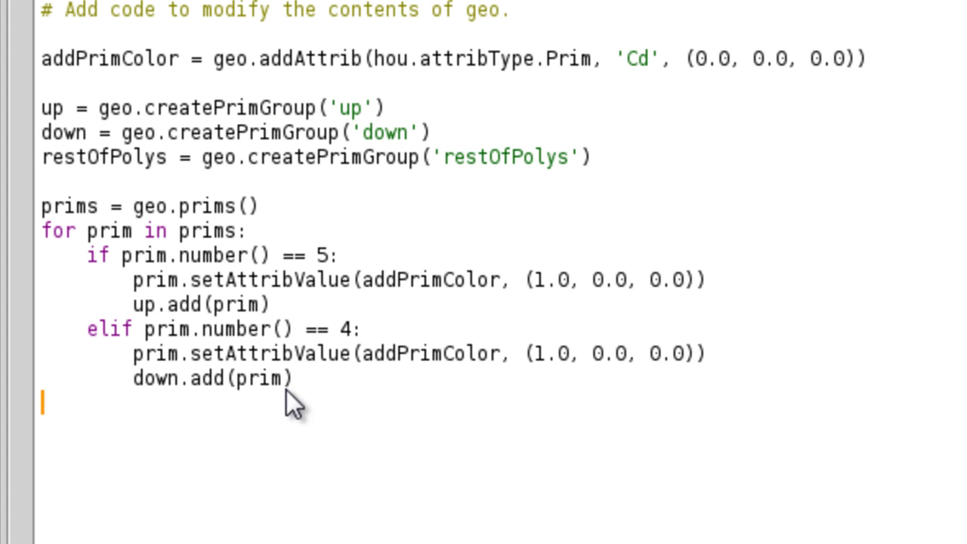
- Change the colour in the elif branch's setAttribValue call to (1.0, 1.0, 0.0)
left_click(327, 380)
left_click(551, 354)
left_click(606, 351)
key("BackSpace")
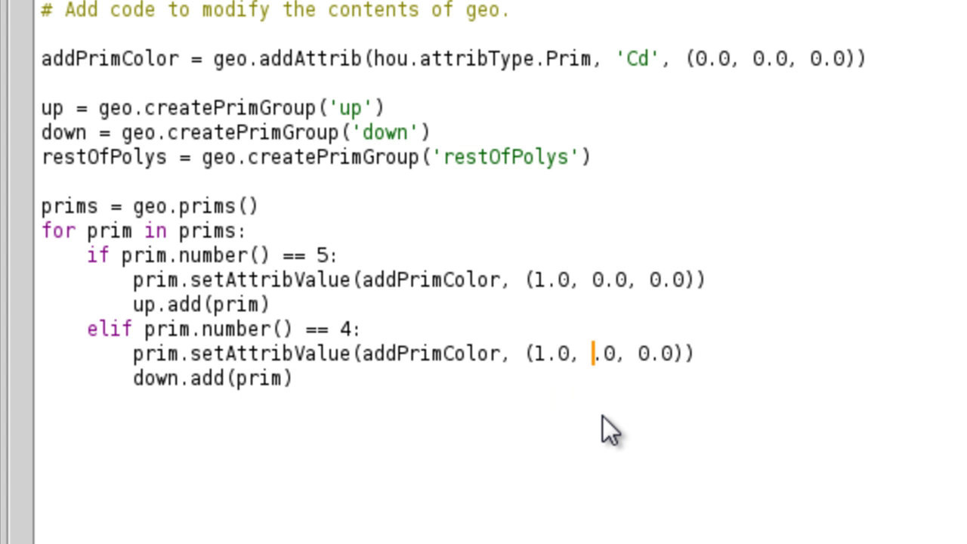
type("1")
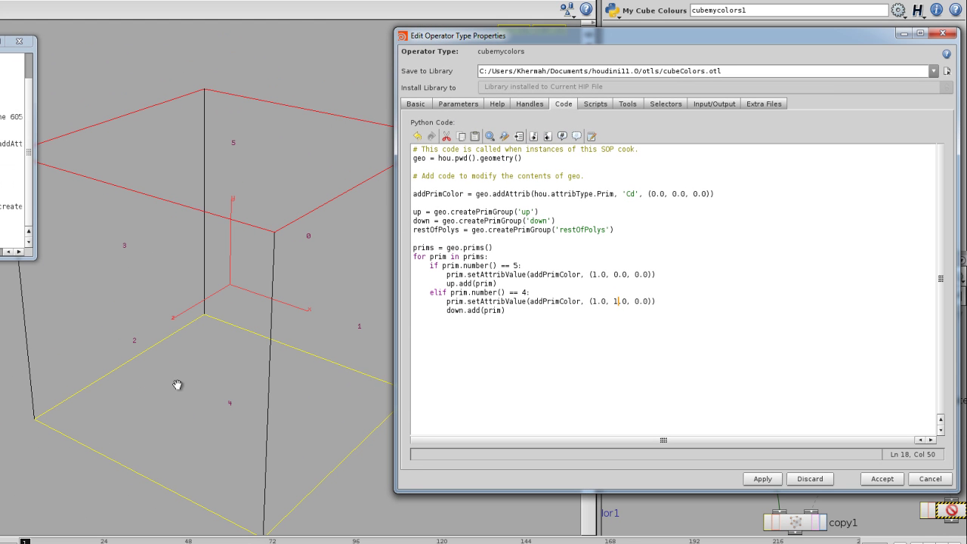
- Add an else: branch at the elif statement's indentation, followed by an empty, unindented line
left_click(510, 313)
key("Return")
type("else:")
key("Return")
key("Tab")
key("BackSpace")
key("BackSpace")
key("BackSpace")
key("BackSpace")
key("BackSpace")
key("BackSpace")
key("BackSpace")
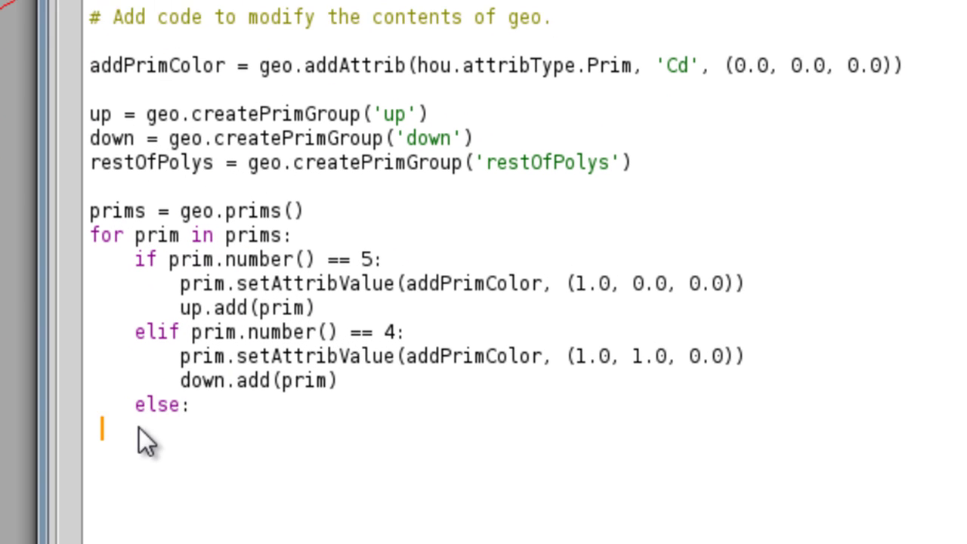
key("BackSpace")
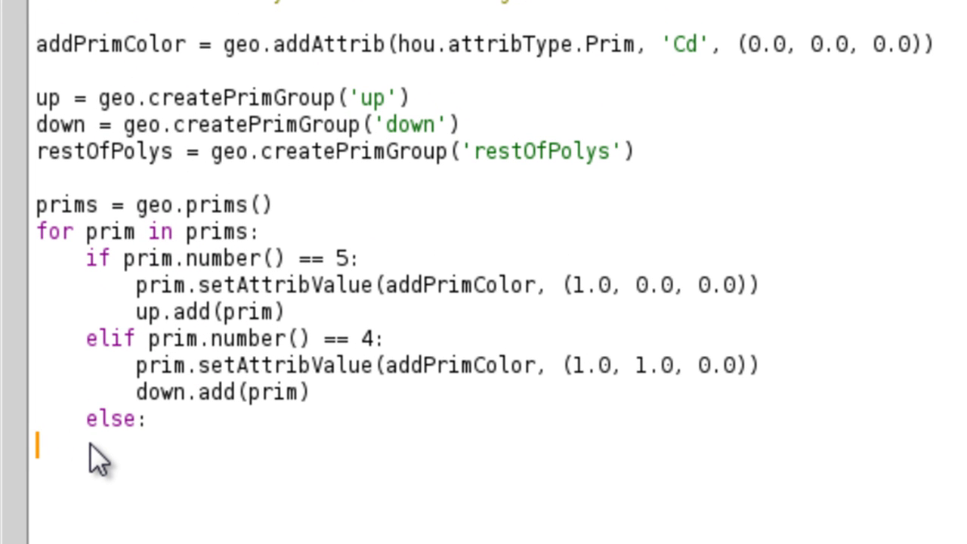
key("ctrl+v")
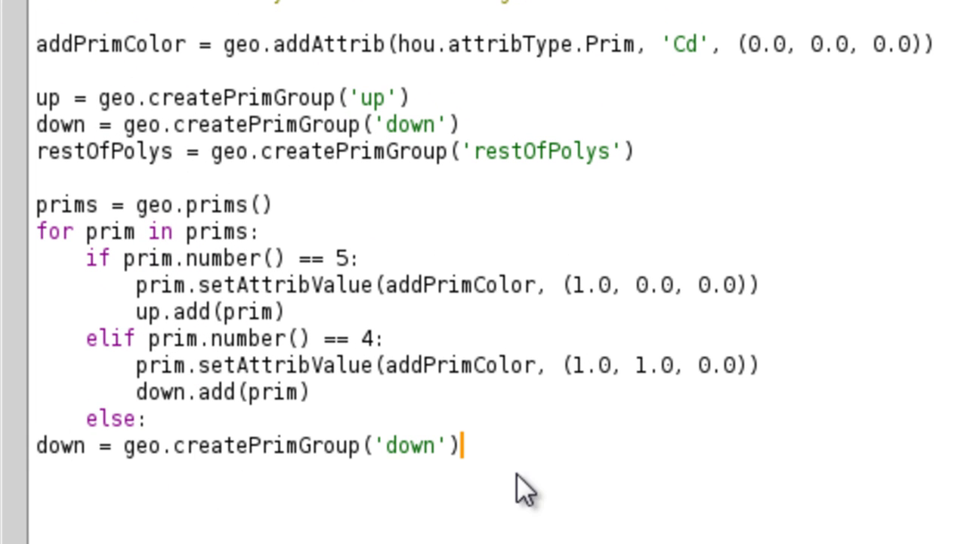
left_click_drag(515, 454, 34, 446)
key("BackSpace")
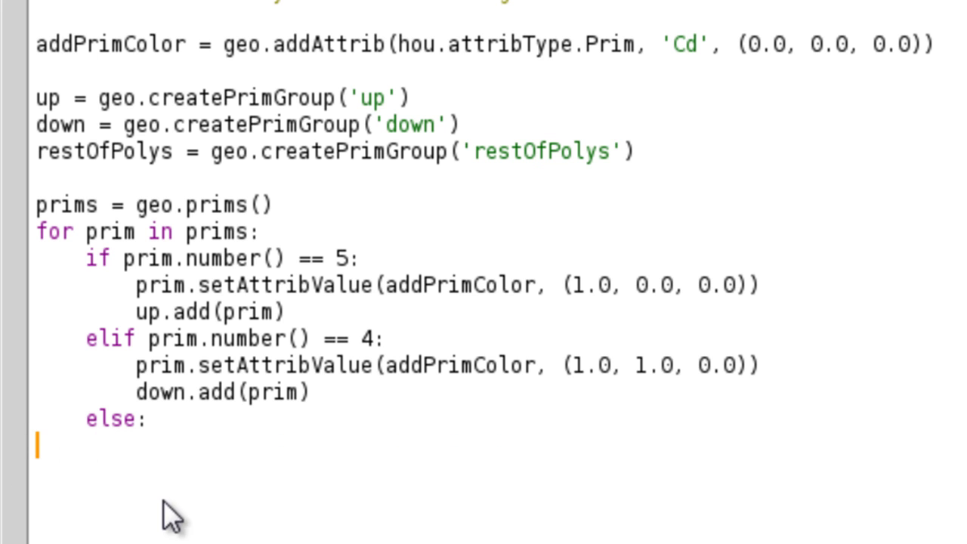
- Copy the setAttribValue and down.add(prim) lines from the elif branch into the body of the else branch
left_click_drag(332, 397, 3, 370)
key("ctrl+c")
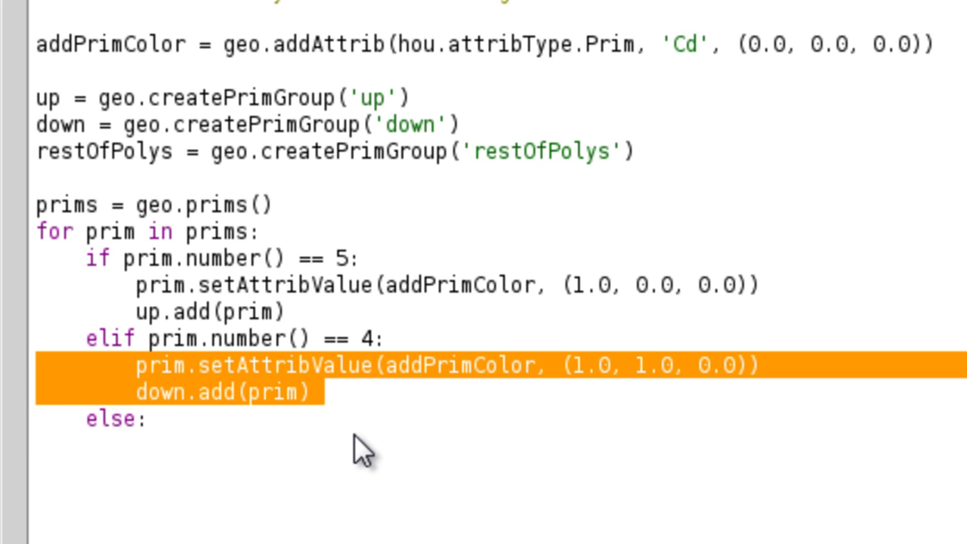
left_click(117, 448)
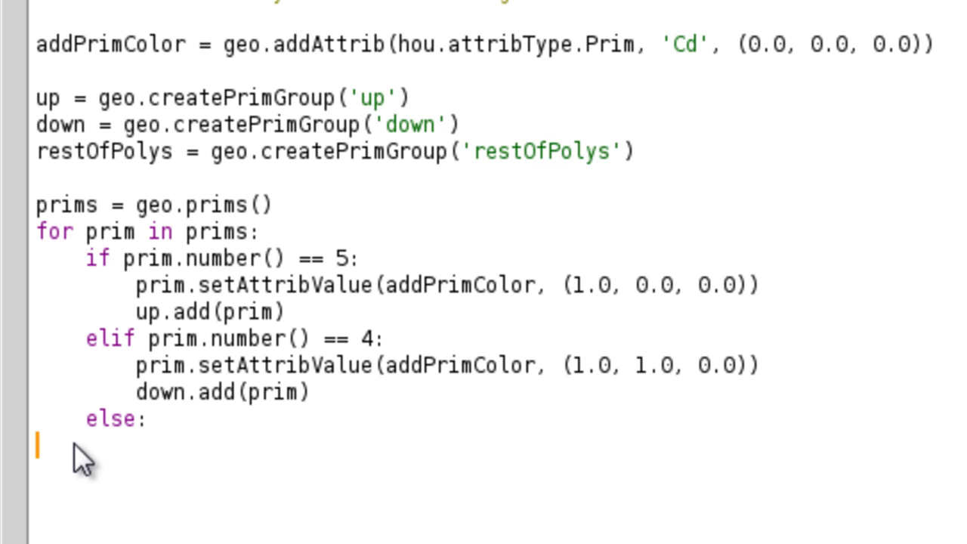
key("ctrl+v")
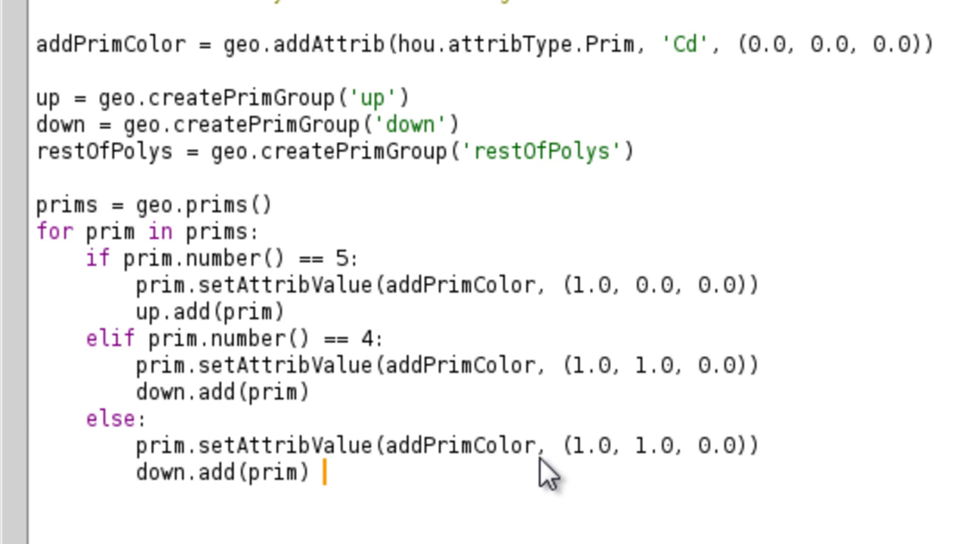
- Change the colour in the else branch's setAttribValue call to (0.0, 1.0, 0.0)
left_click(592, 447)
key("BackSpace")
type("0")
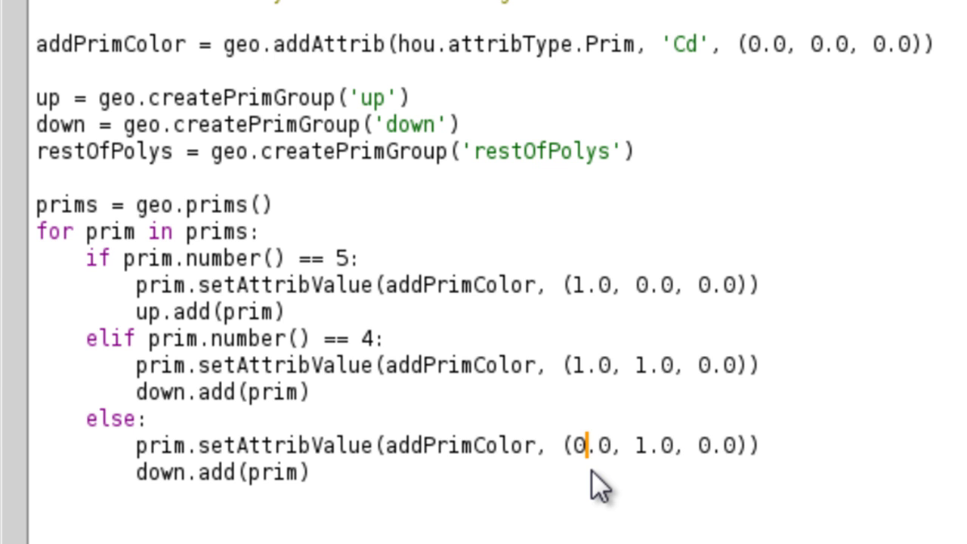
- Change the group call in the else branch to restOfPolys.add(prim), reusing the variable name from its createPrimGroup line
key("Down")
left_click(187, 481)
key("BackSpace")
key("BackSpace")
key("BackSpace")
key("BackSpace")
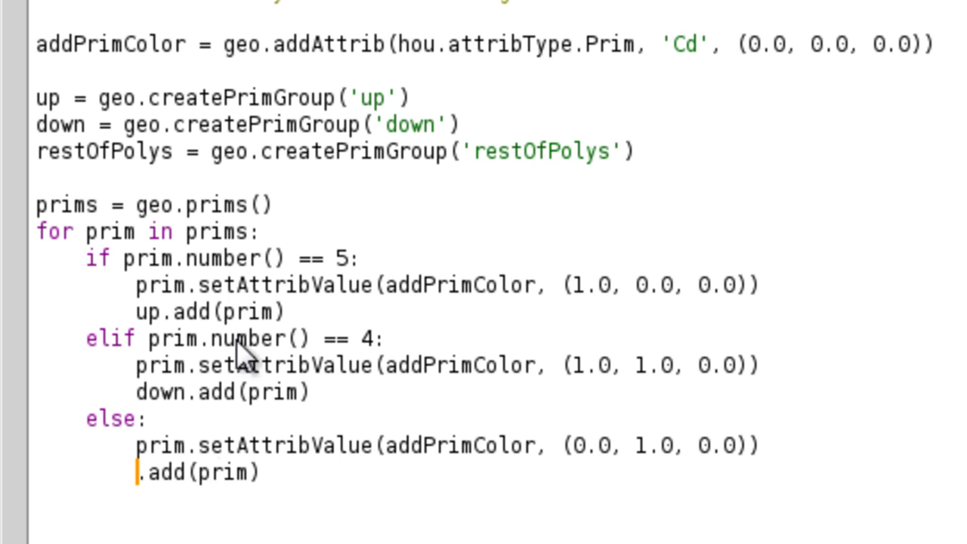
double_click(140, 151)
key("ctrl+c")
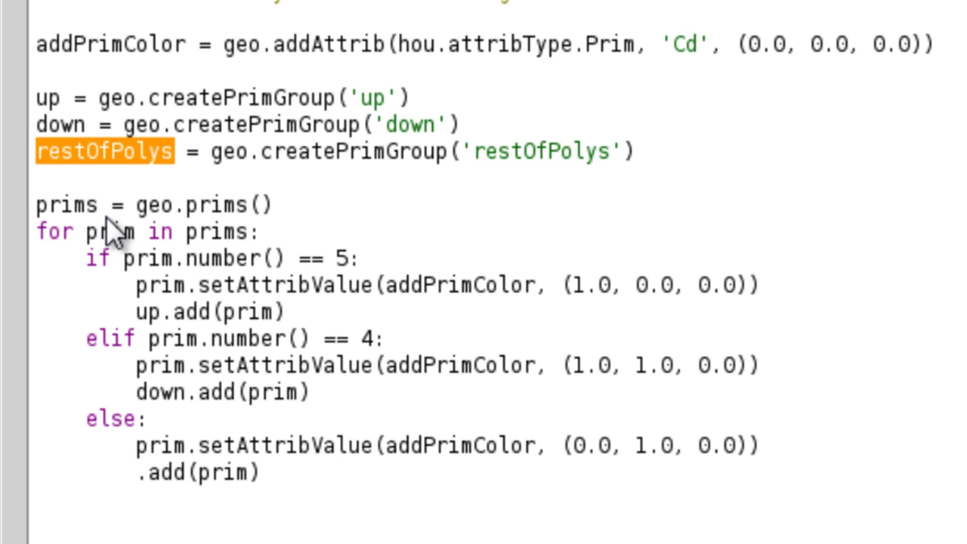
left_click(137, 472)
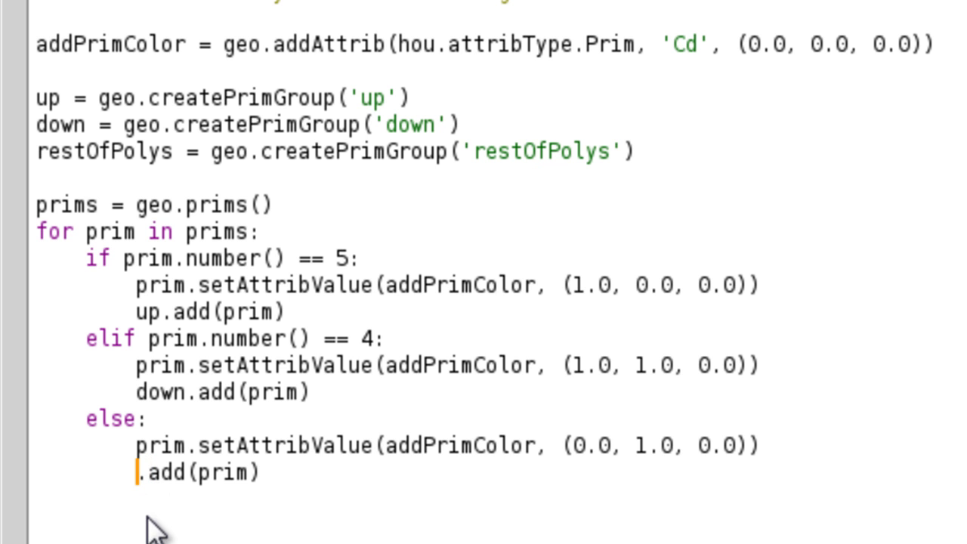
key("ctrl+v")
key("Return")
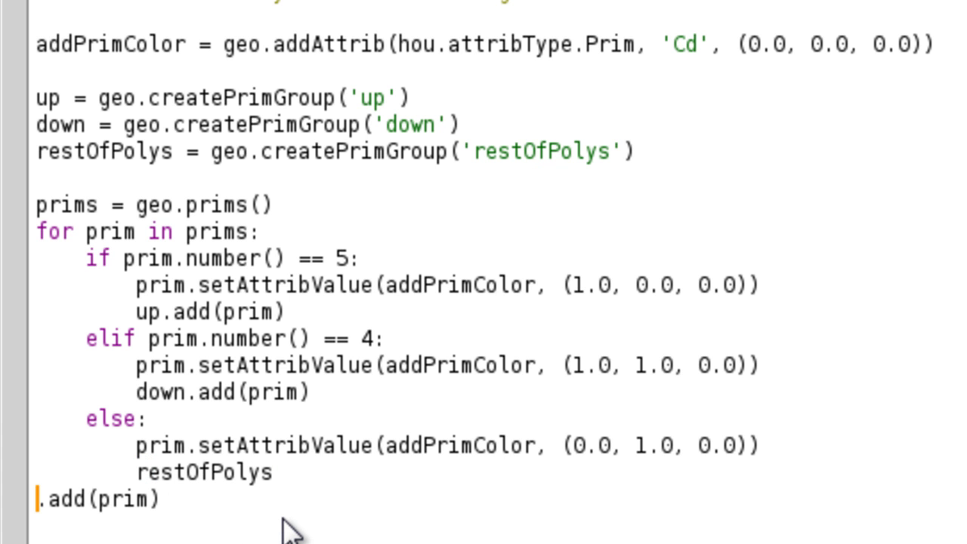
key("BackSpace")
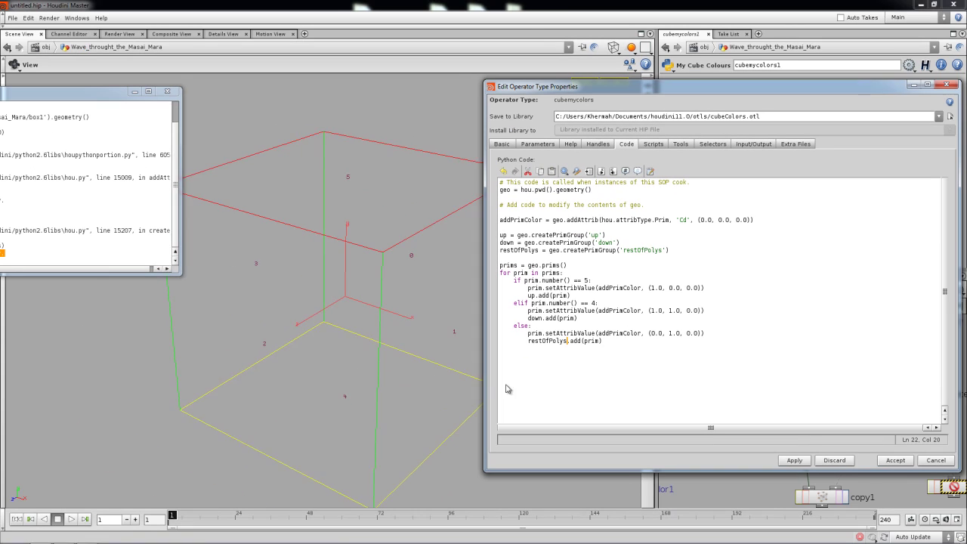
- Switch the cube to shaded display and accept the operator type's edited Python code
key("w")
scroll(346, 302, "down", 2)
mouse_move(346, 302)
left_mouse_down()
mouse_move(340, 198)
mouse_move(371, 311)
left_mouse_up()
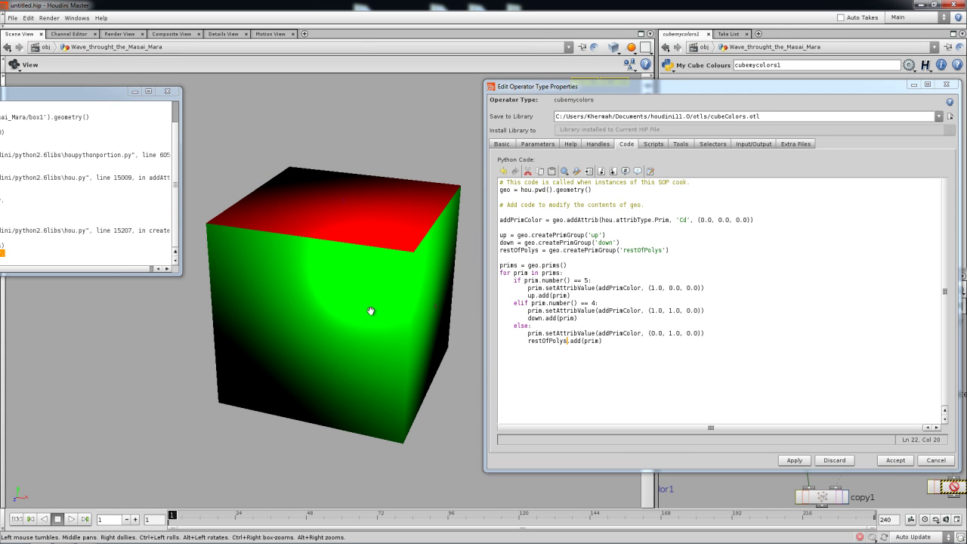
left_click(895, 460)
key("h")
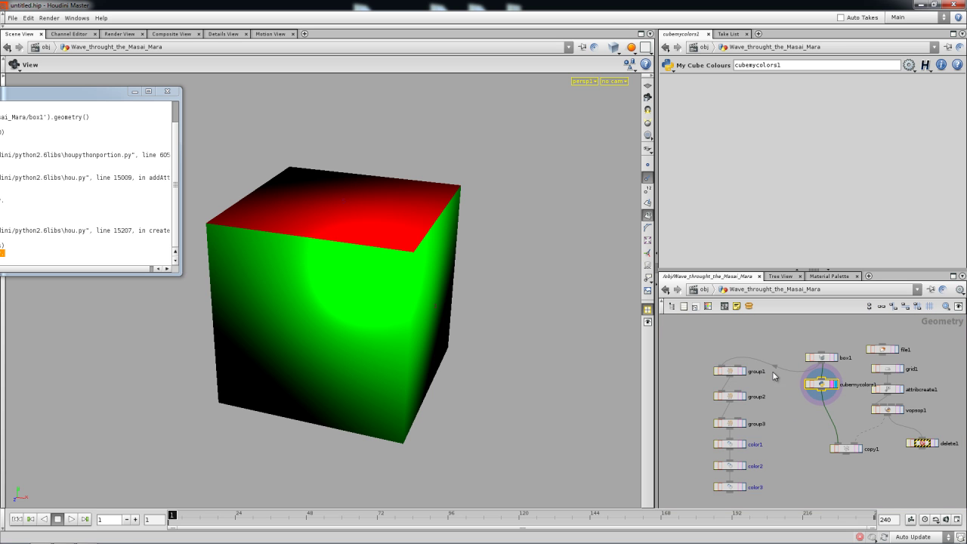
- Select the nodes from group1 to color3 for comparison and inspect the cube's coloured faces from different angles
left_click_drag(715, 366, 773, 497)
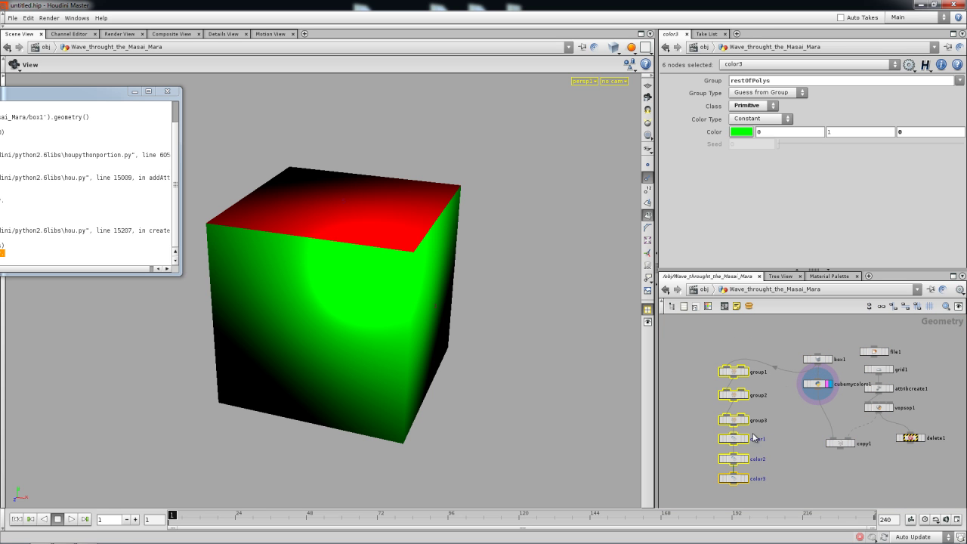
scroll(790, 388, "up", 5)
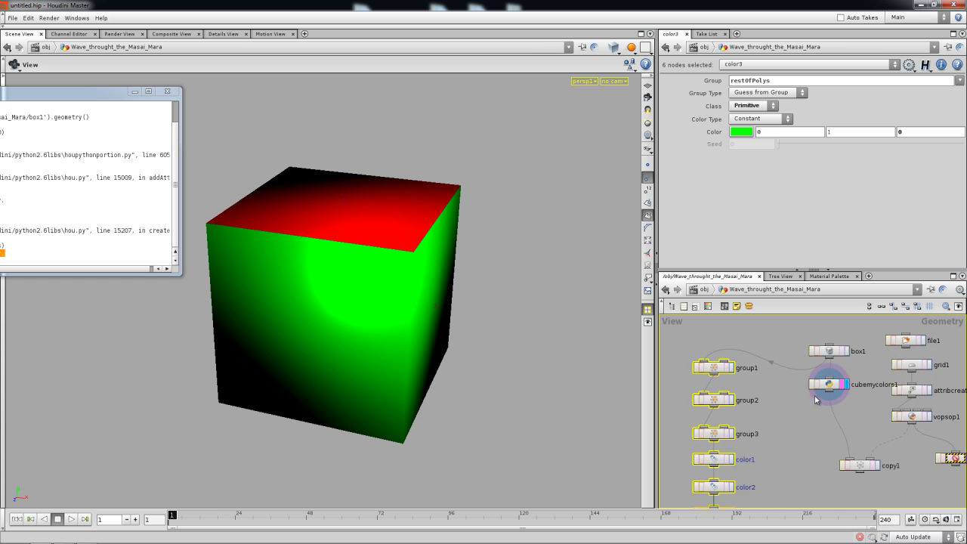
scroll(782, 399, "up", 2)
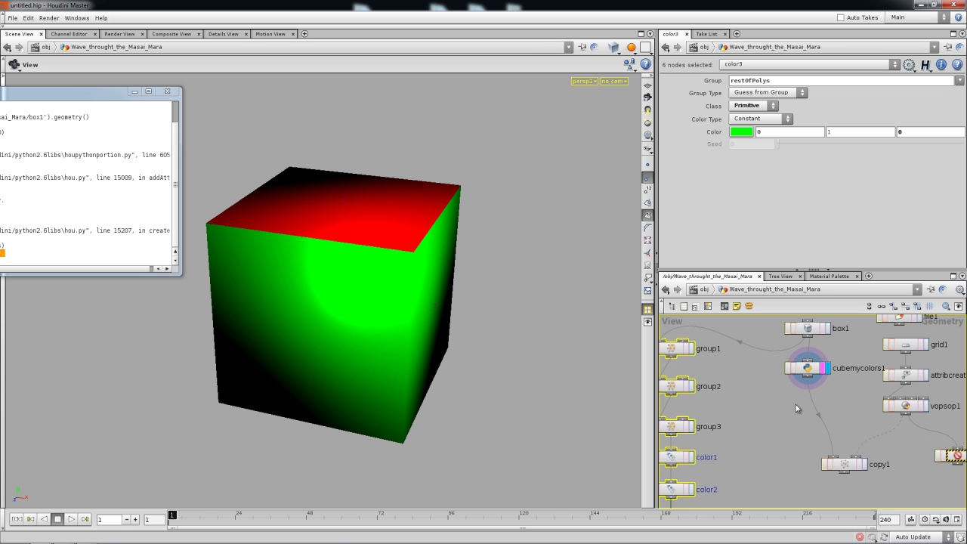
left_click_drag(443, 264, 393, 264)
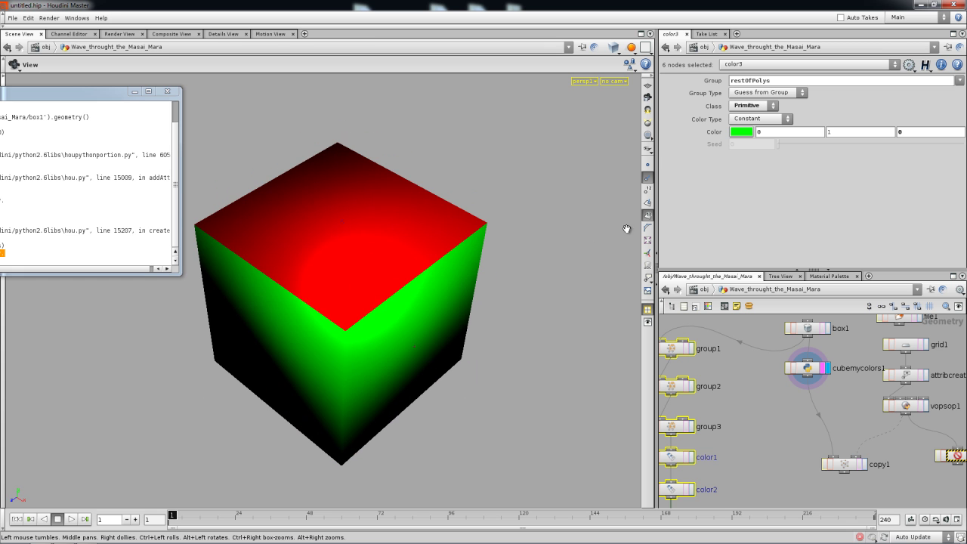
left_click_drag(503, 274, 503, 244)
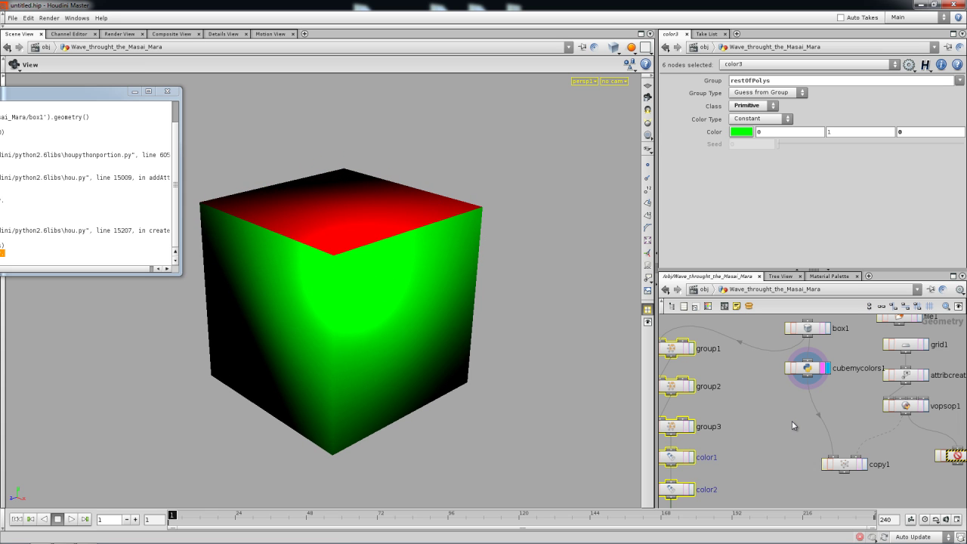
- Display the copy1 node and examine the face colours of the cubes copied across the grid
left_click_drag(789, 419, 747, 405)
left_click(829, 456)
left_click(824, 456)
scroll(264, 255, "down", 6)
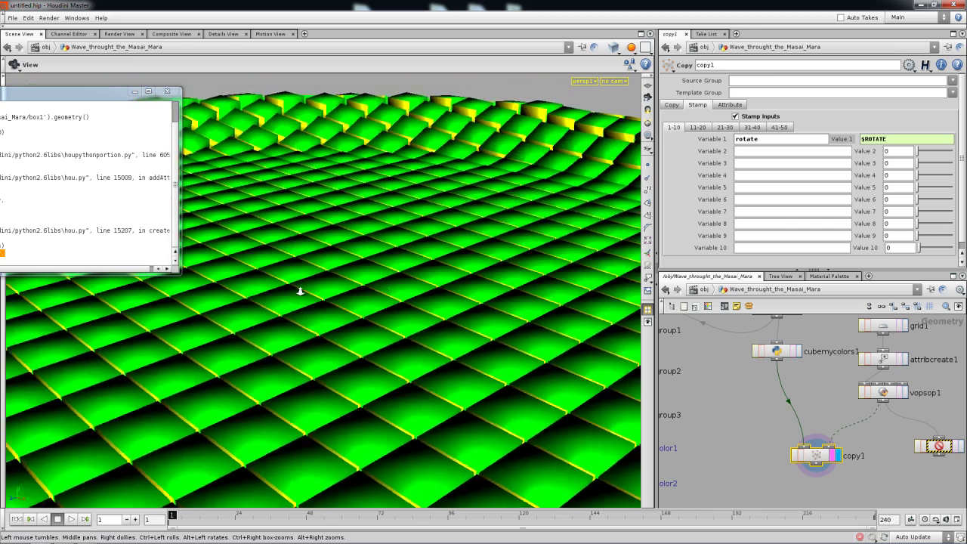
mouse_move(300, 291)
left_mouse_down()
mouse_move(406, 272)
mouse_move(395, 287)
mouse_move(359, 216)
mouse_move(250, 275)
mouse_move(378, 307)
left_mouse_up()
left_click_drag(766, 393, 748, 402)
left_click_drag(801, 465, 801, 467)
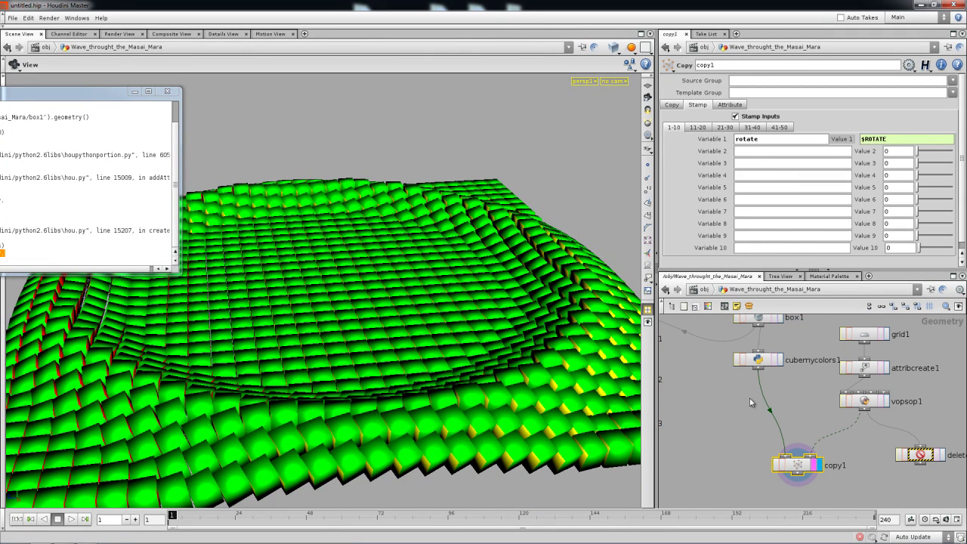
- Insert a Transform node between cubemycolors1 and copy1
key("Tab")
type("tr")
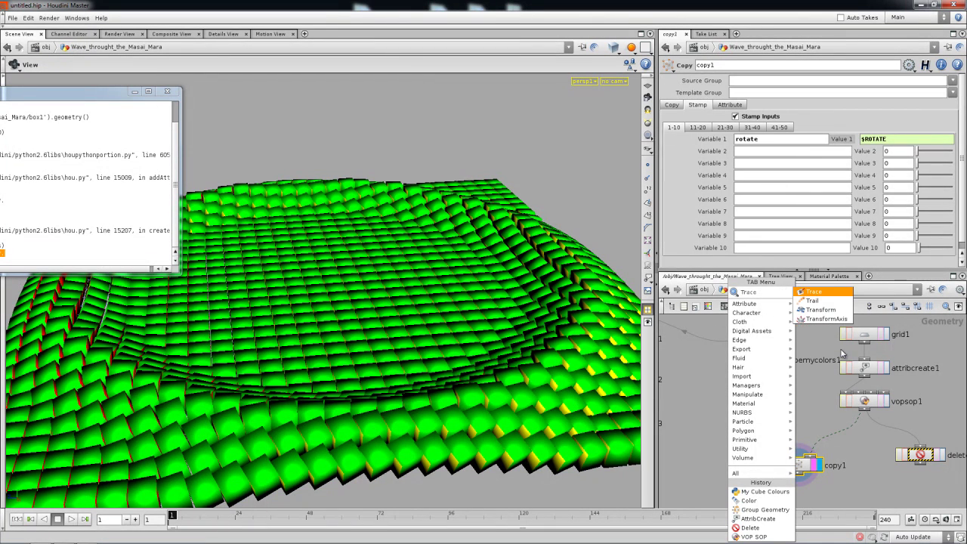
left_click(820, 310)
left_click(759, 389)
left_click_drag(758, 396, 767, 396)
left_click(765, 393)
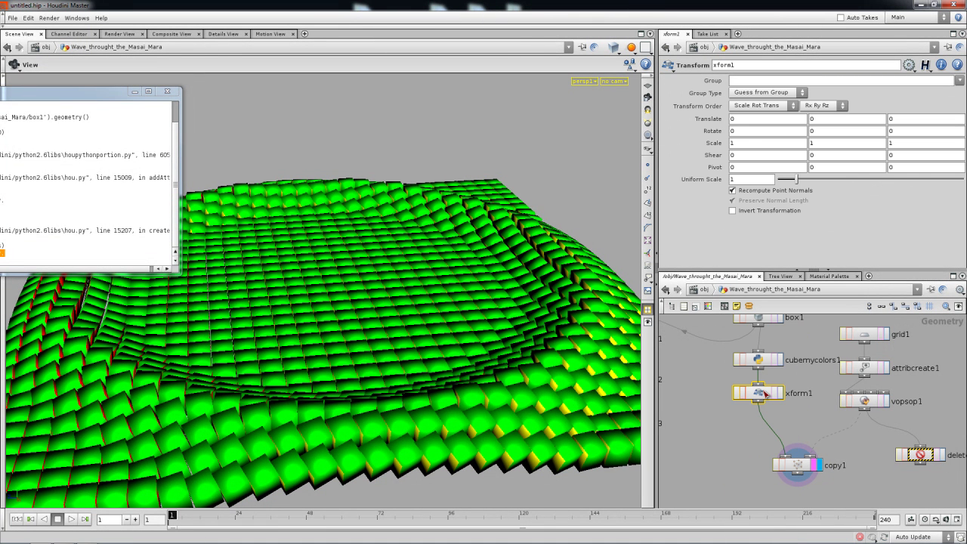
- Set the Transform node's X rotation to 90 and inspect the reoriented cubes
left_click(733, 132)
key("Return")
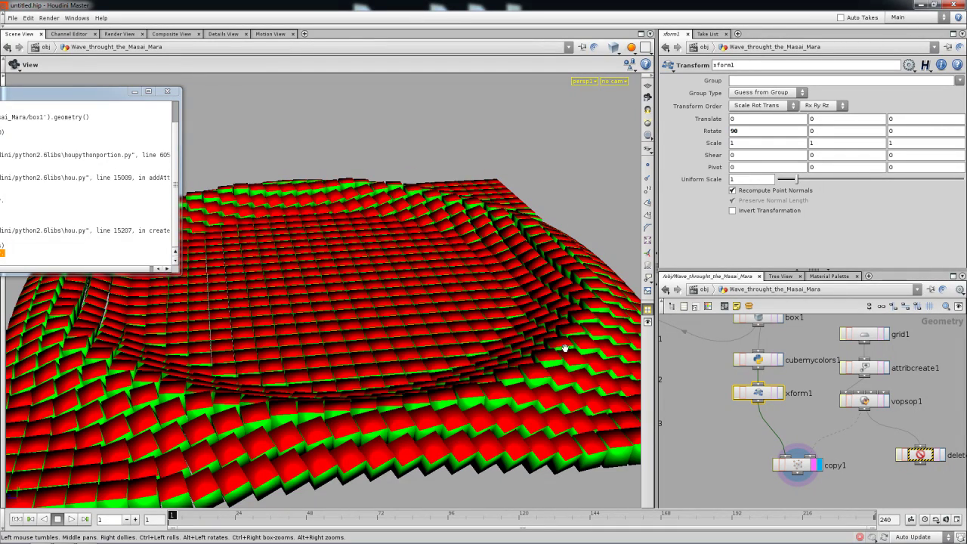
left_click_drag(459, 334, 479, 338)
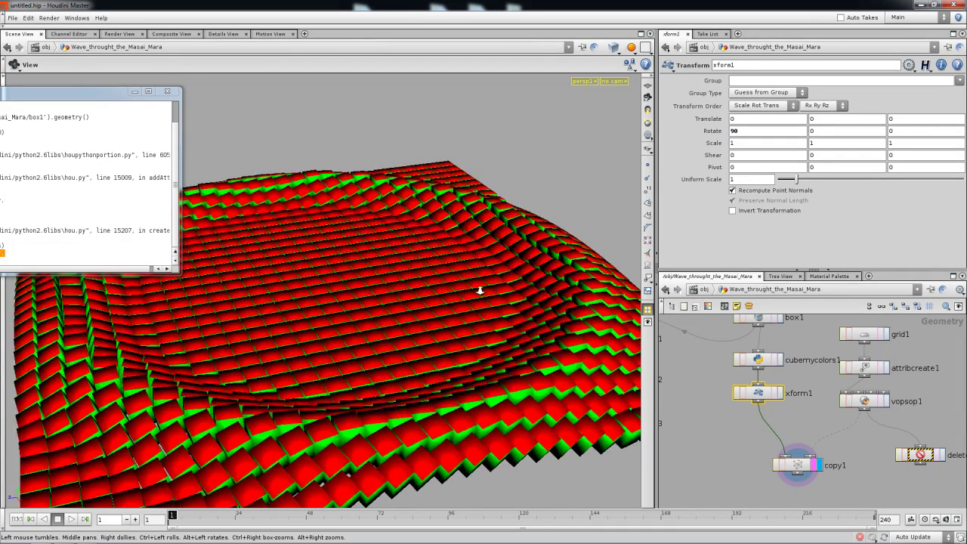
left_click_drag(539, 388, 454, 466)
mouse_move(178, 516)
left_mouse_down()
mouse_move(267, 518)
mouse_move(169, 519)
left_mouse_up()
left_click_drag(721, 414, 706, 464)
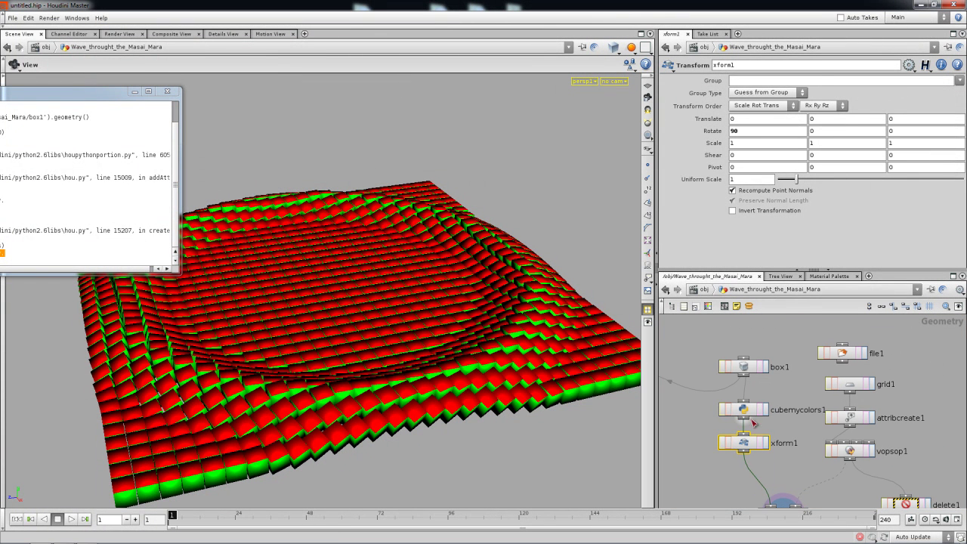
- Set the Diameter of vopsop1 to 0.856 and inspect the wave across the cube grid
left_click(854, 452)
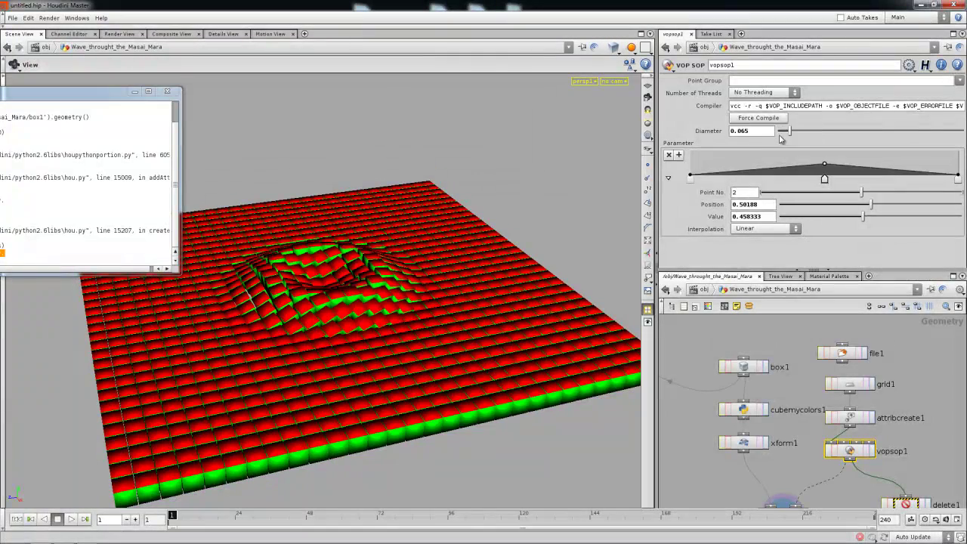
left_click_drag(779, 131, 937, 131)
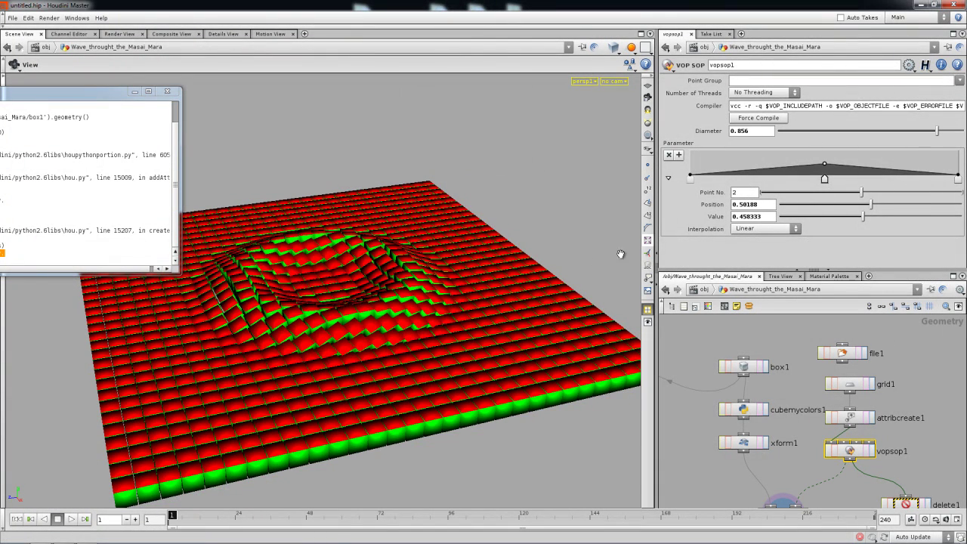
left_click_drag(441, 283, 529, 317)
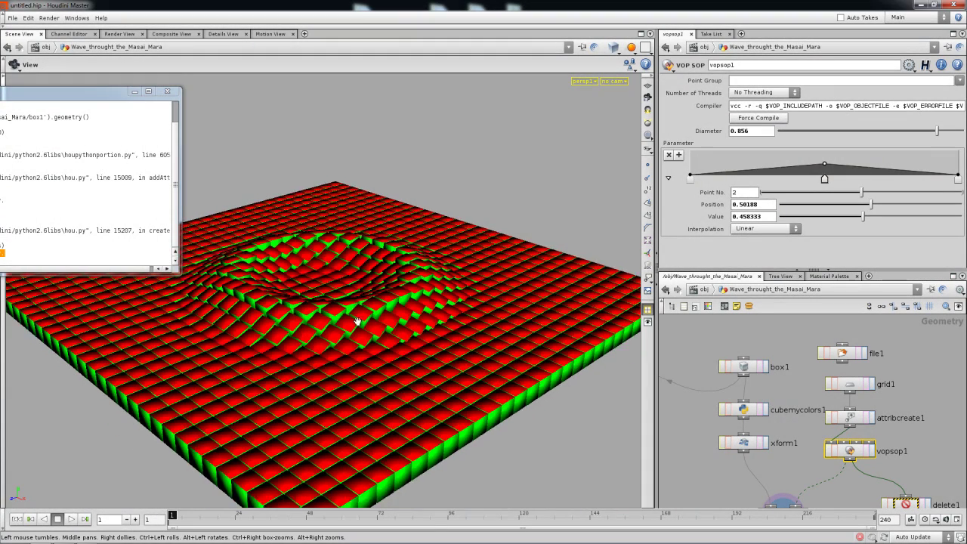
left_click_drag(359, 322, 382, 300)
- Close the floating Python output window and select the six nodes from group1 to color3 in the network
left_click(167, 91)
scroll(768, 421, "down", 3)
left_click_drag(749, 424, 777, 393)
scroll(809, 396, "down", 3)
left_click_drag(775, 473, 717, 340)
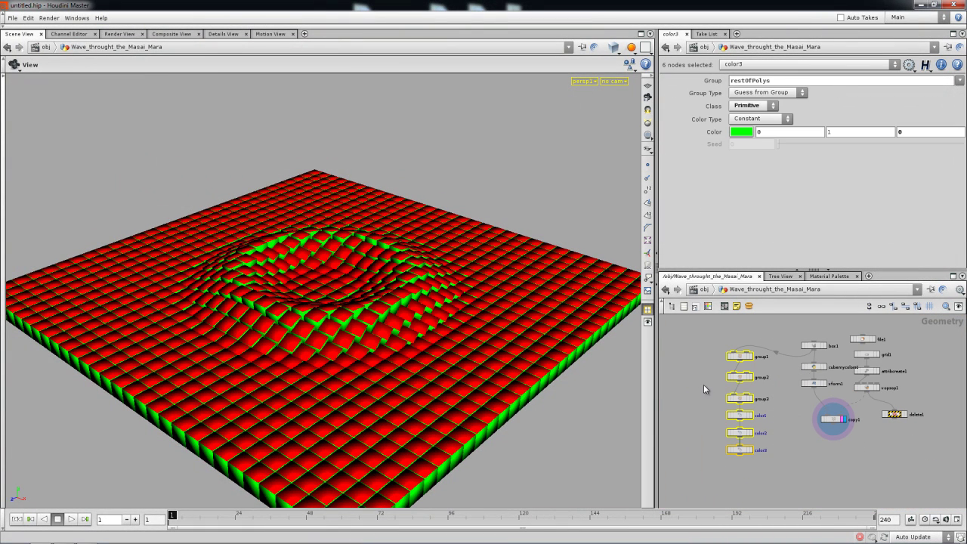
- Colour the six selected group and color nodes black in the network
key("c")
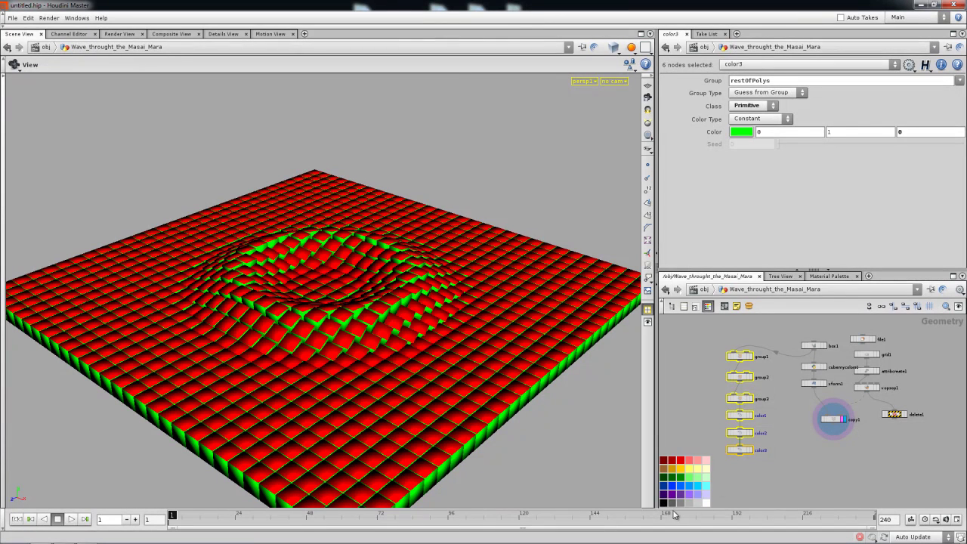
left_click(663, 505)
key("c")
left_click(743, 469)
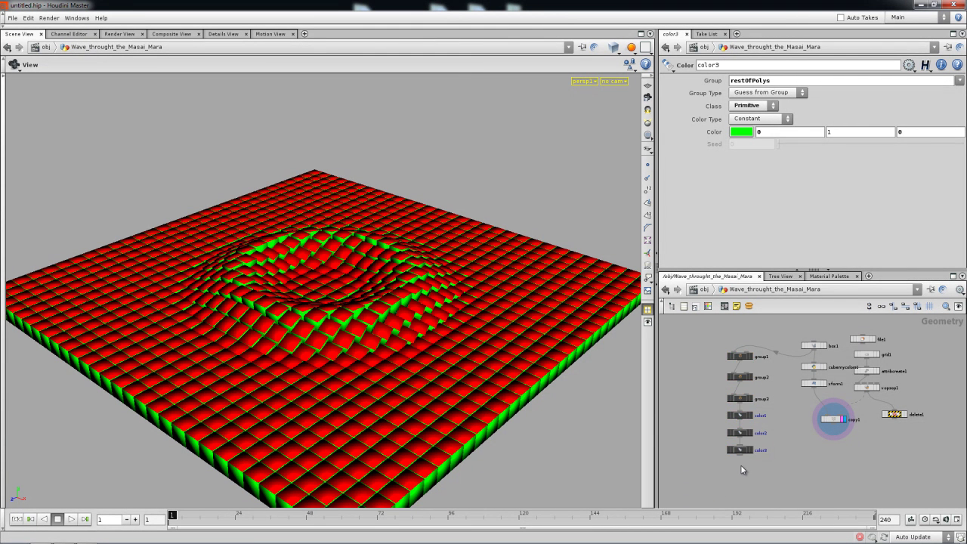
- Test the colour change on the cubes by varying xform1's Y rotation up to 890
scroll(744, 469, "up", 3)
left_click_drag(789, 423, 733, 462)
scroll(753, 427, "down", 1)
left_click_drag(754, 428, 742, 450)
scroll(744, 439, "up", 3)
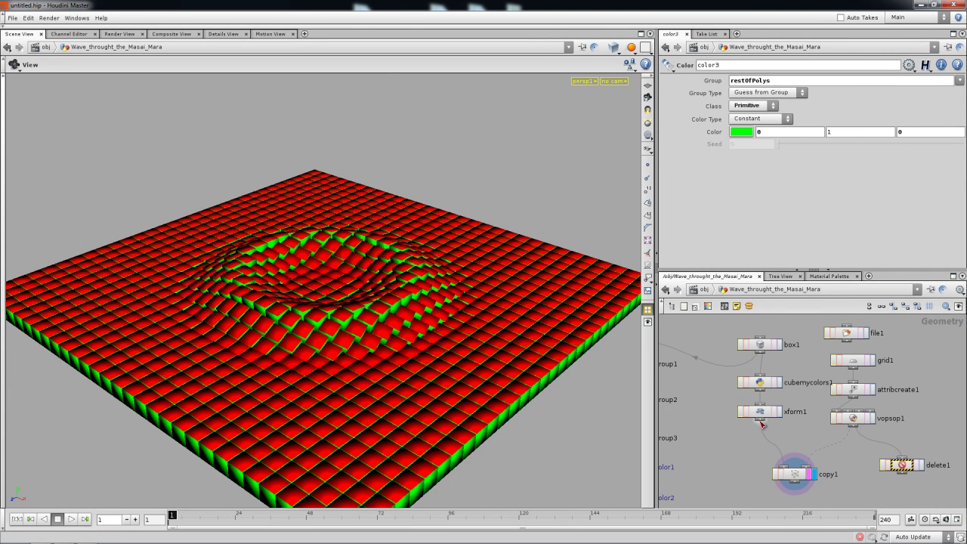
left_click(764, 415)
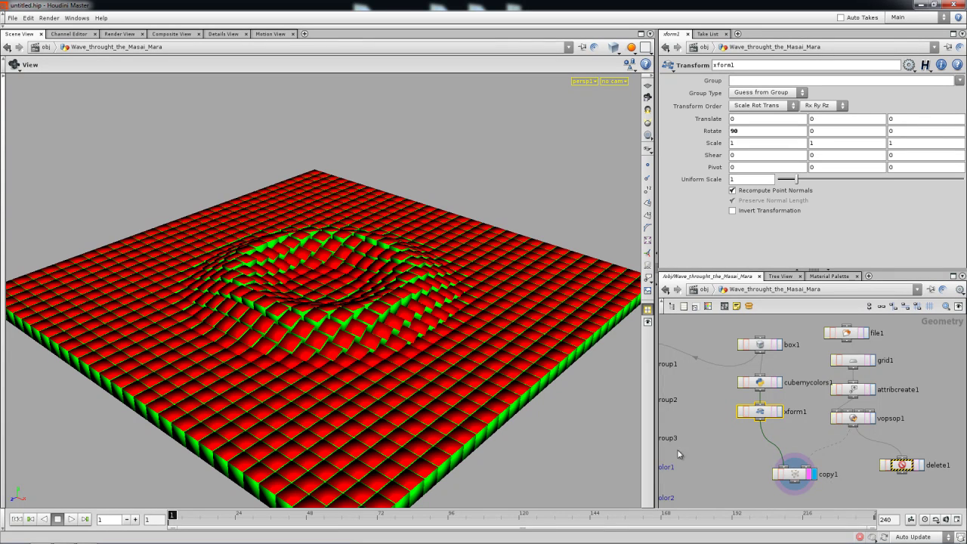
scroll(731, 408, "up", 2)
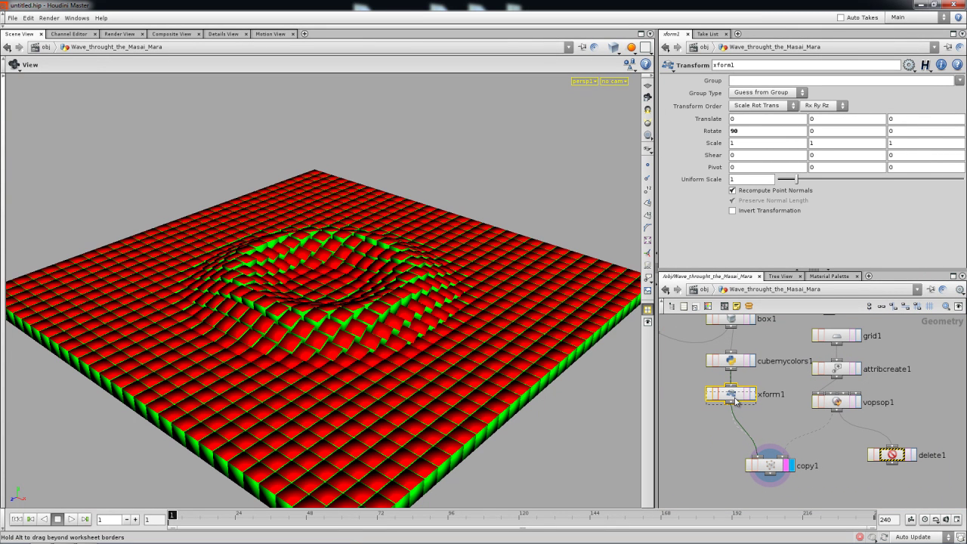
left_click_drag(734, 396, 735, 401)
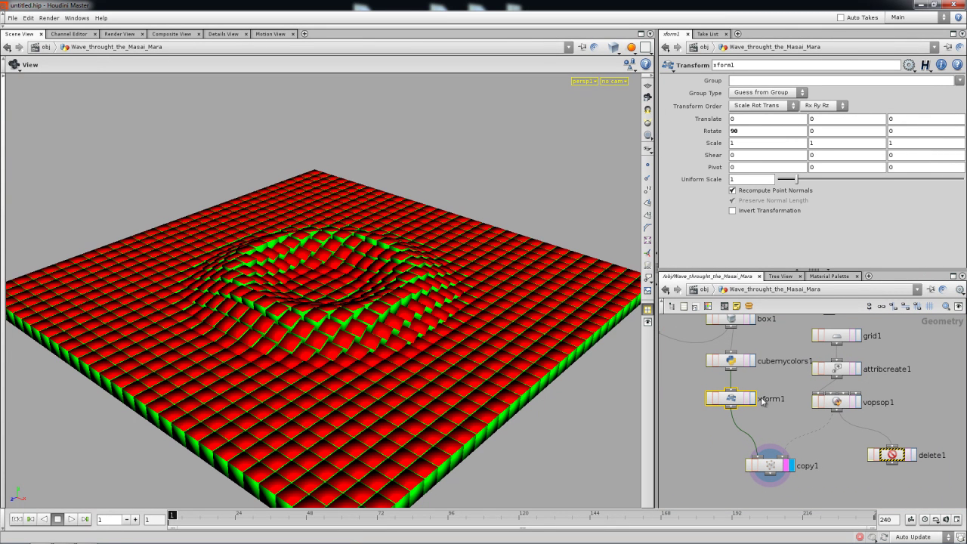
middle_click(818, 136)
left_click_drag(826, 94, 802, 222)
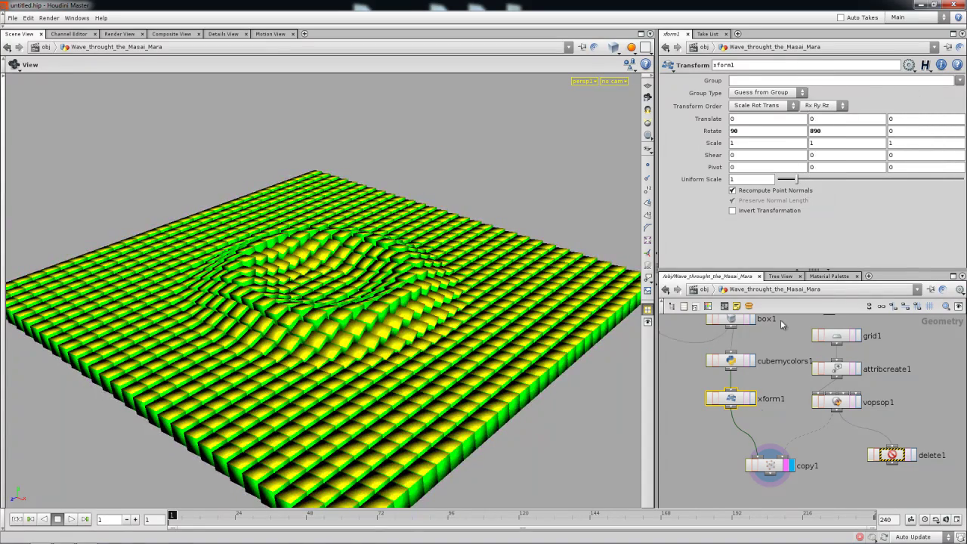
- Check copy1's stamp variable, set xform1's Y rotation to stamp("../copy1", "rotate", 0), and inspect the coloured wave
left_click(770, 466)
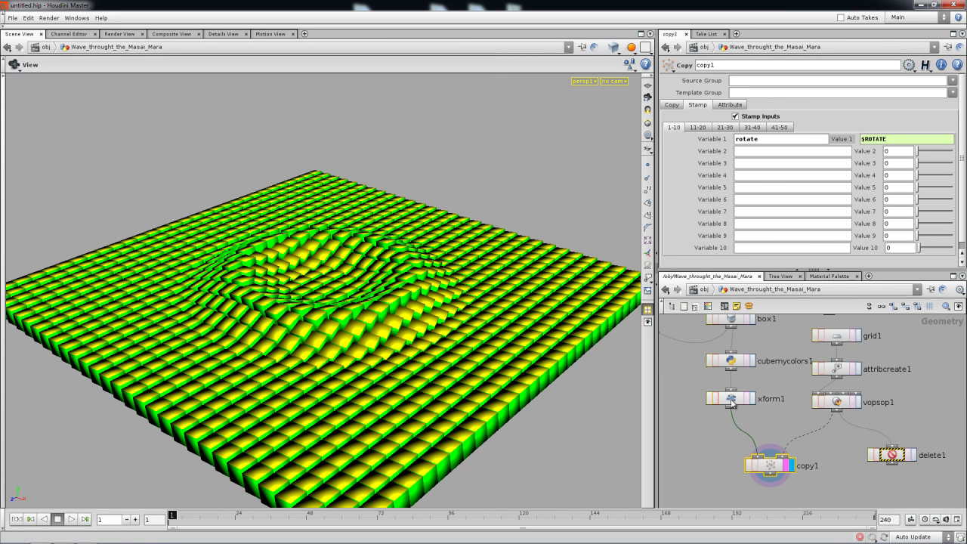
left_click(731, 402)
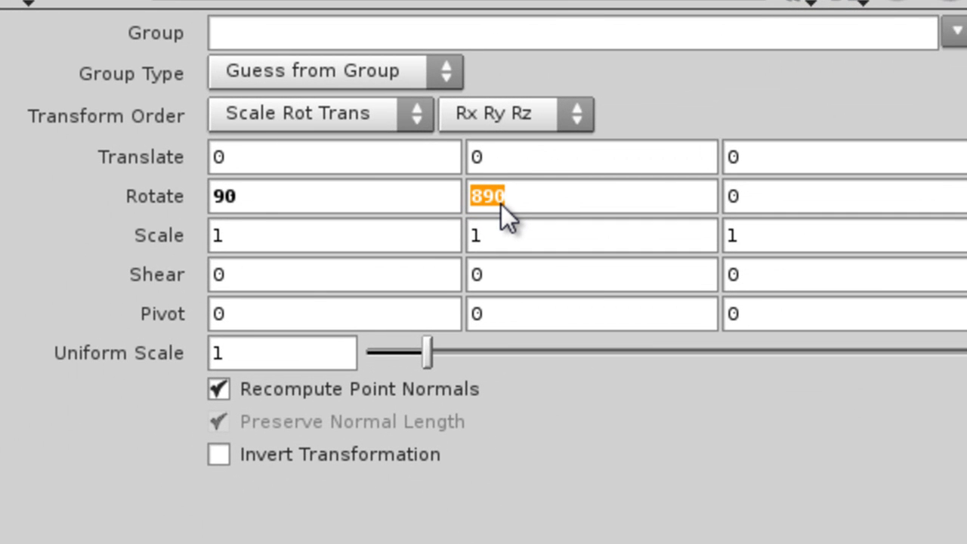
type("stamp(")
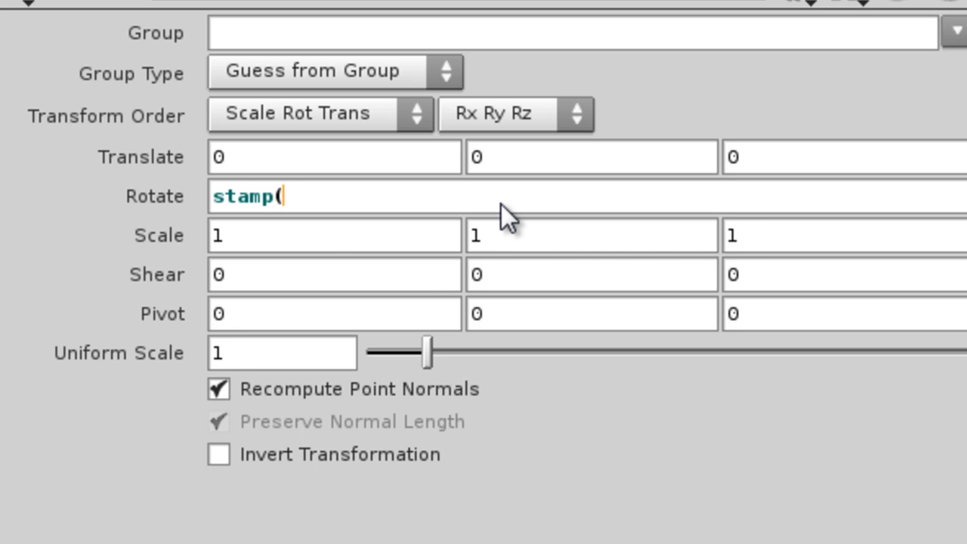
type("\"../")
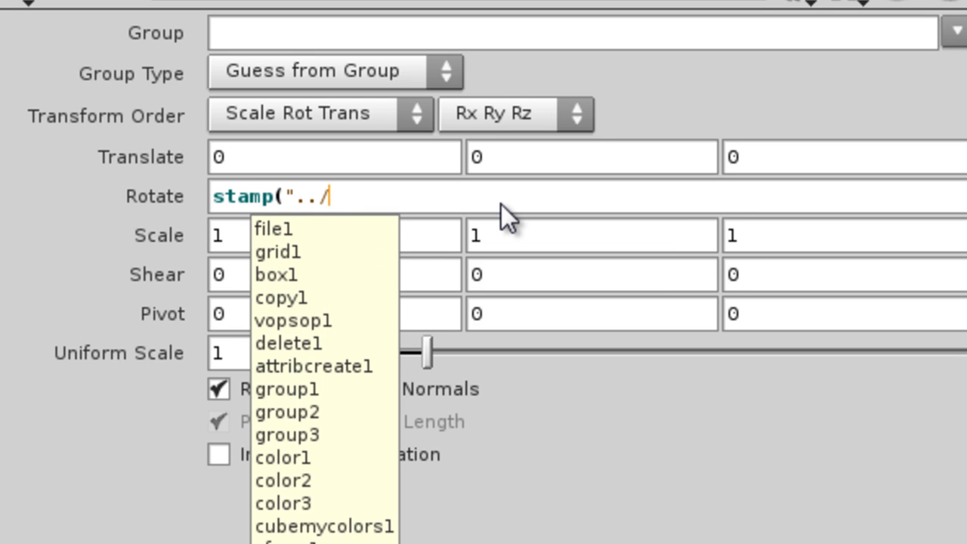
type("cop")
key("Down")
key("Return")
type("\", ")
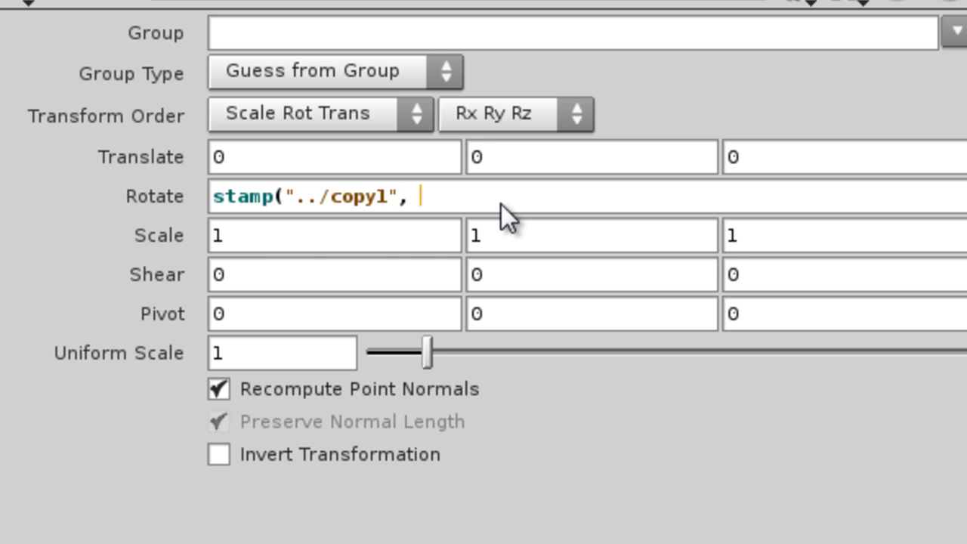
type("\"rote")
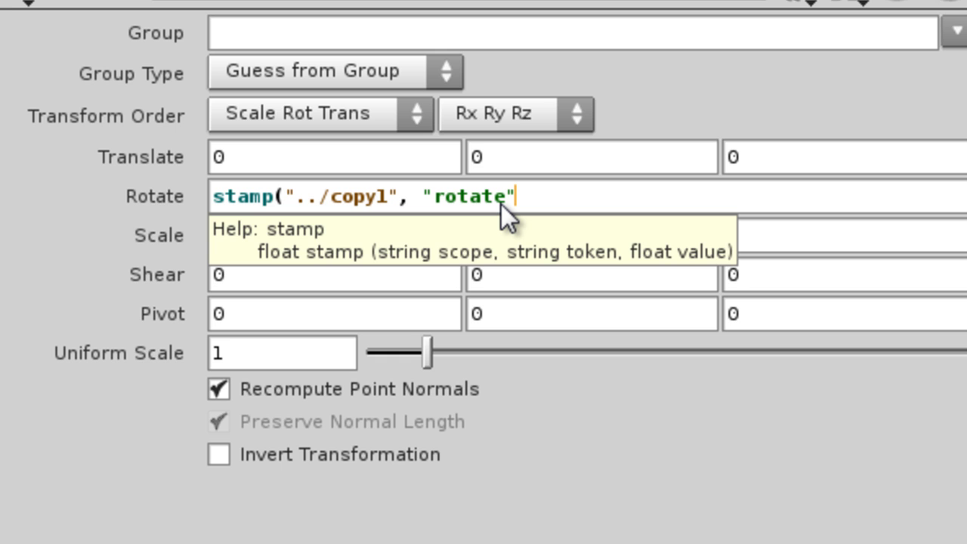
type(", 0)")
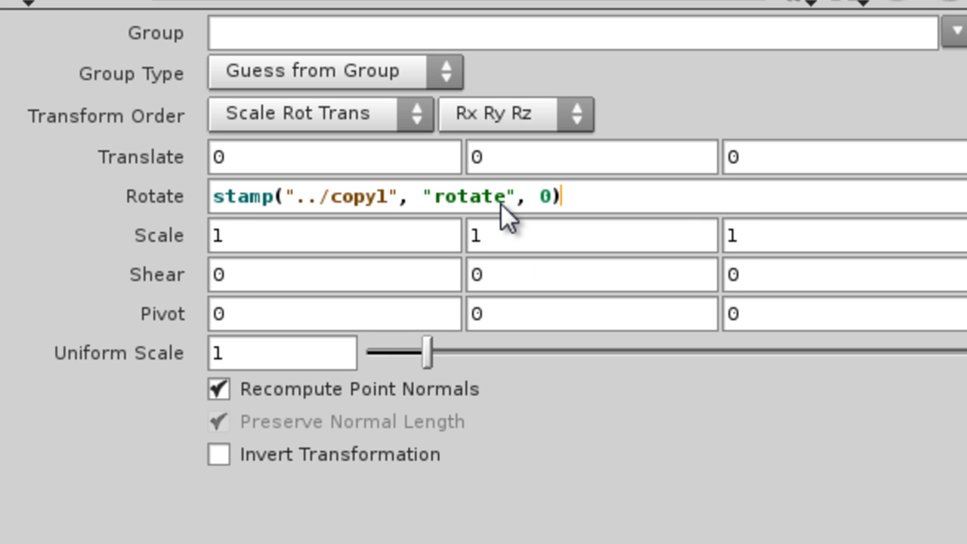
key("Return")
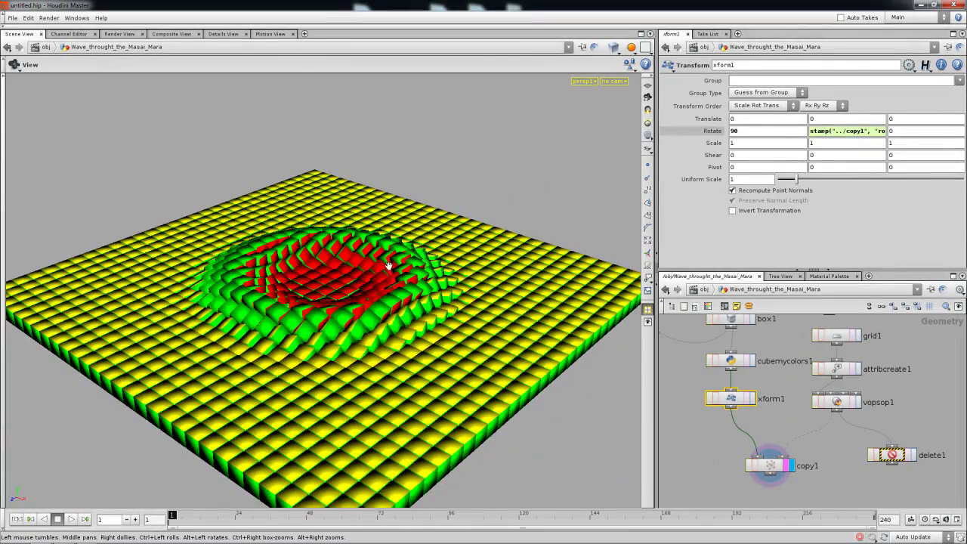
left_click_drag(56, 301, 28, 388)
left_click_drag(335, 293, 387, 288)
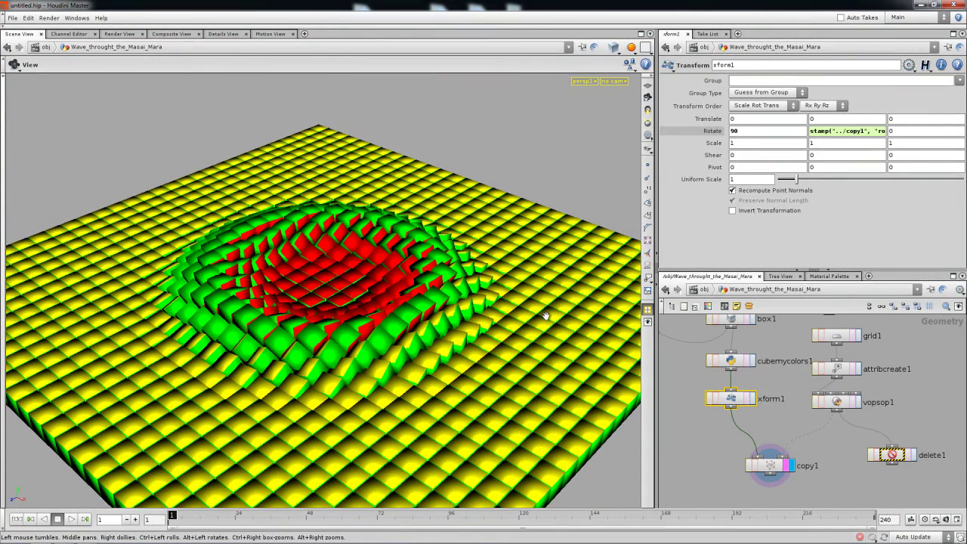
- Compare the wave with xform1's Y rotation stamp expression negated and positive, ending on the positive expression
left_click(812, 132)
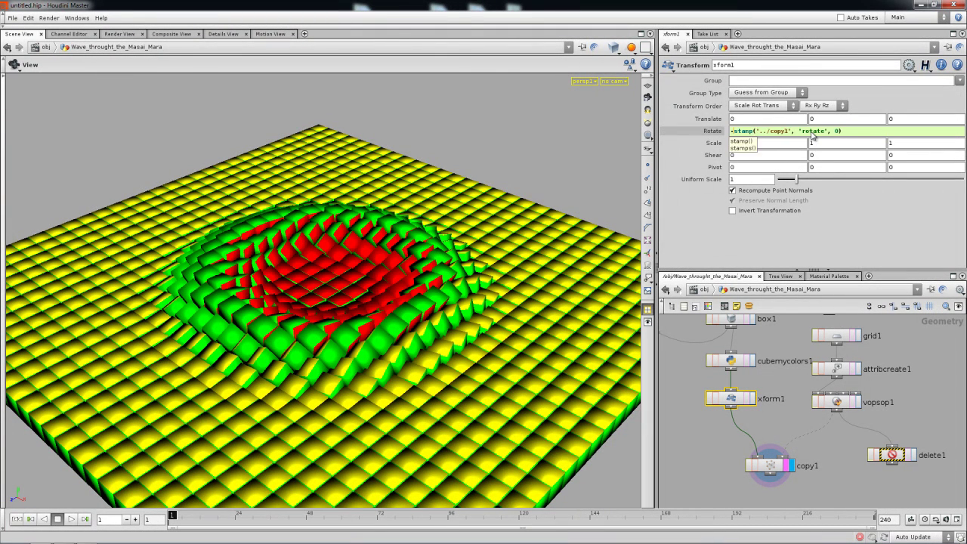
type("-")
key("Return")
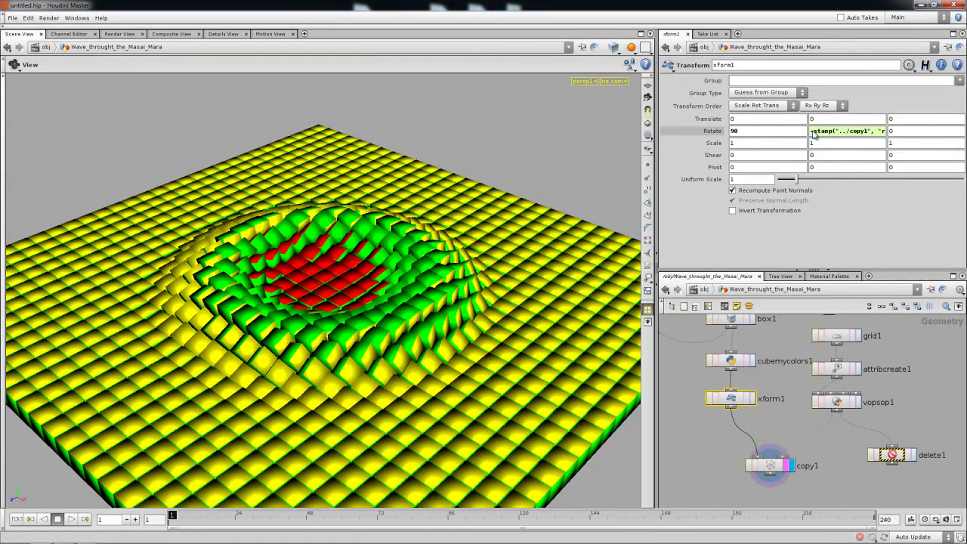
left_click(815, 134)
key("BackSpace")
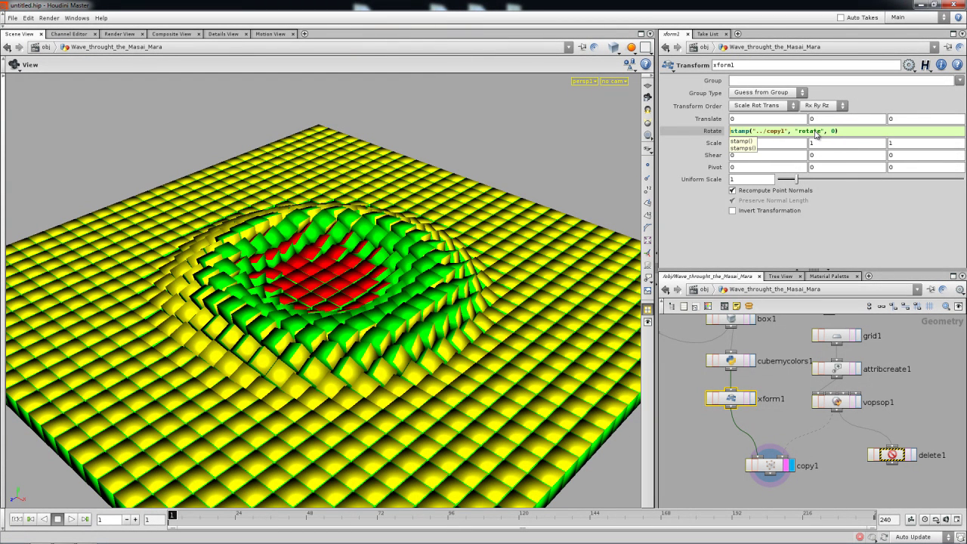
key("Return")
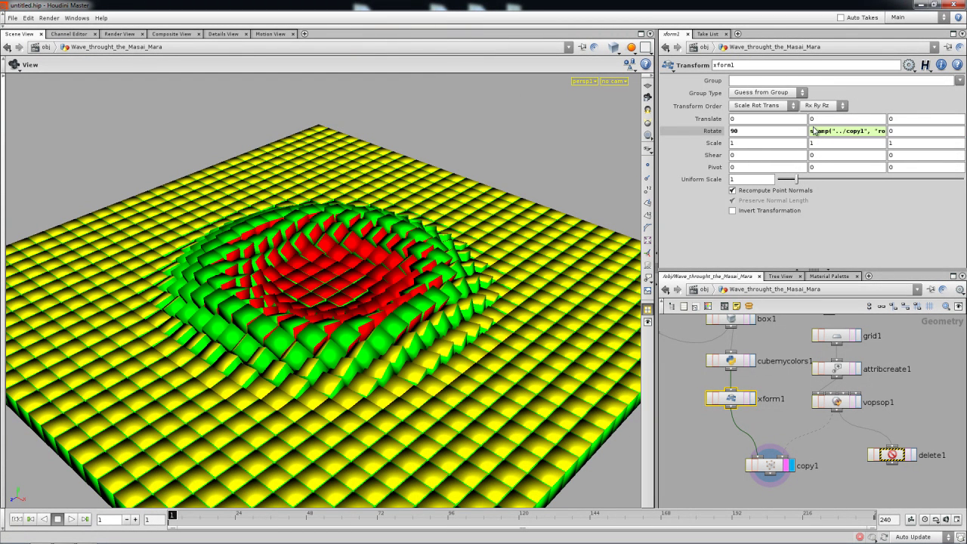
left_click(815, 131)
key("Return")
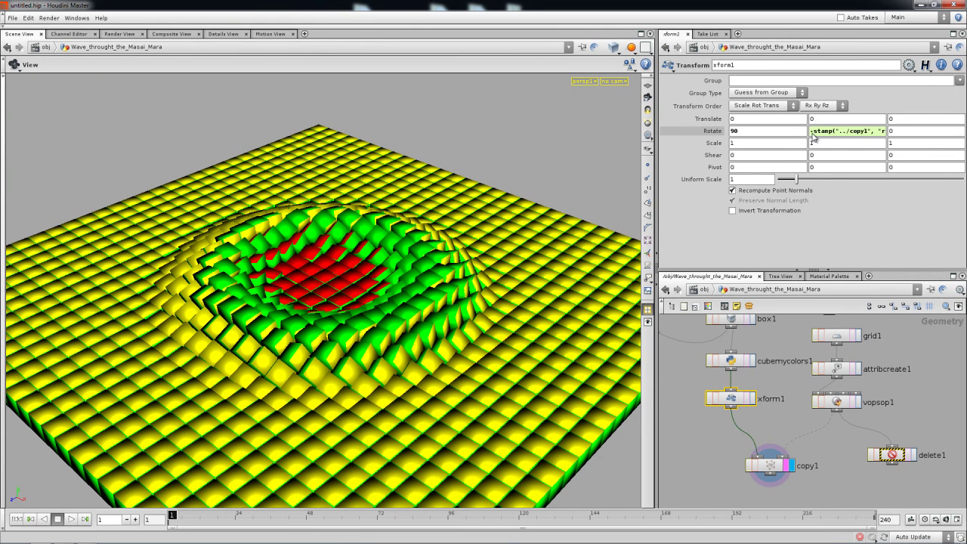
left_click(814, 133)
key("Return")
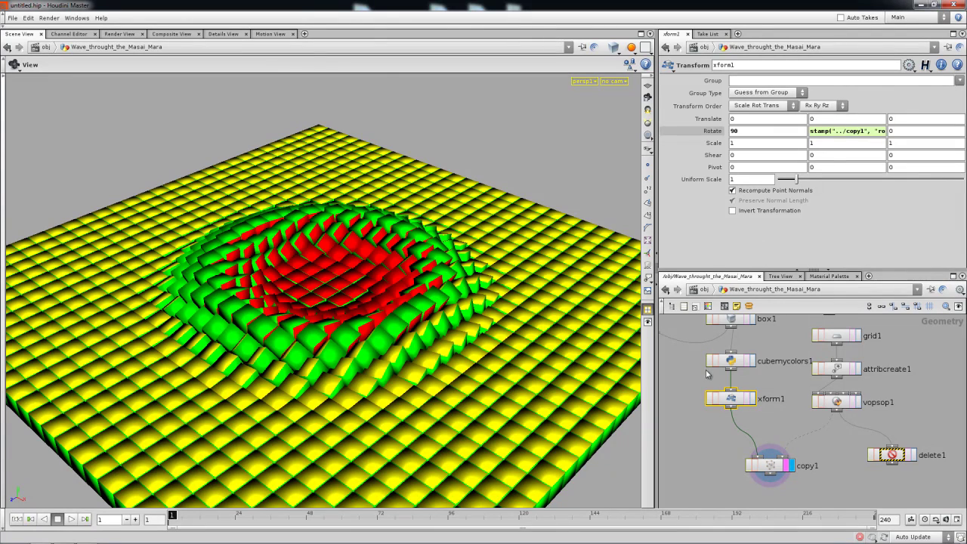
- Test the wave across a range of Diameter values on vopsop1, ending at 3
left_click(835, 403)
left_click_drag(845, 136, 965, 133)
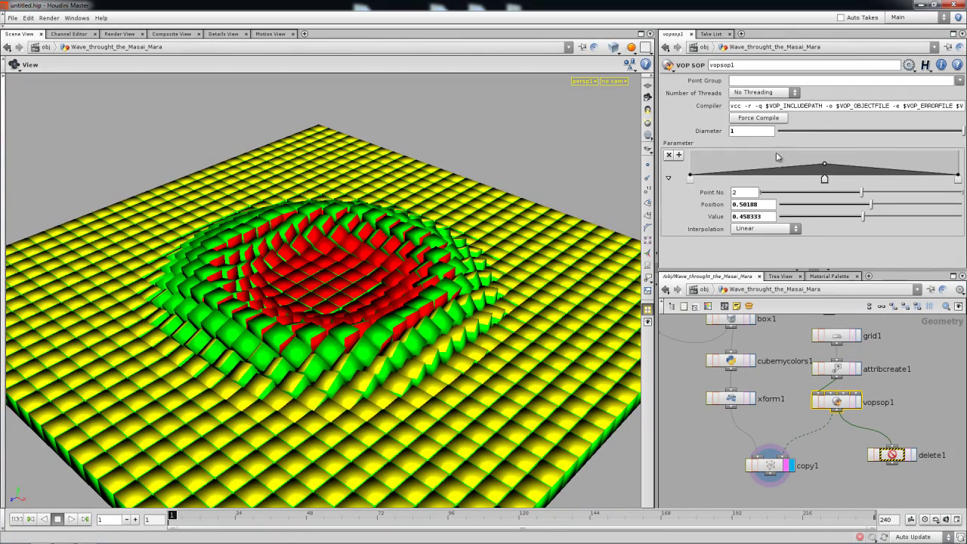
left_click_drag(702, 132, 965, 131)
left_click_drag(896, 104, 671, 99)
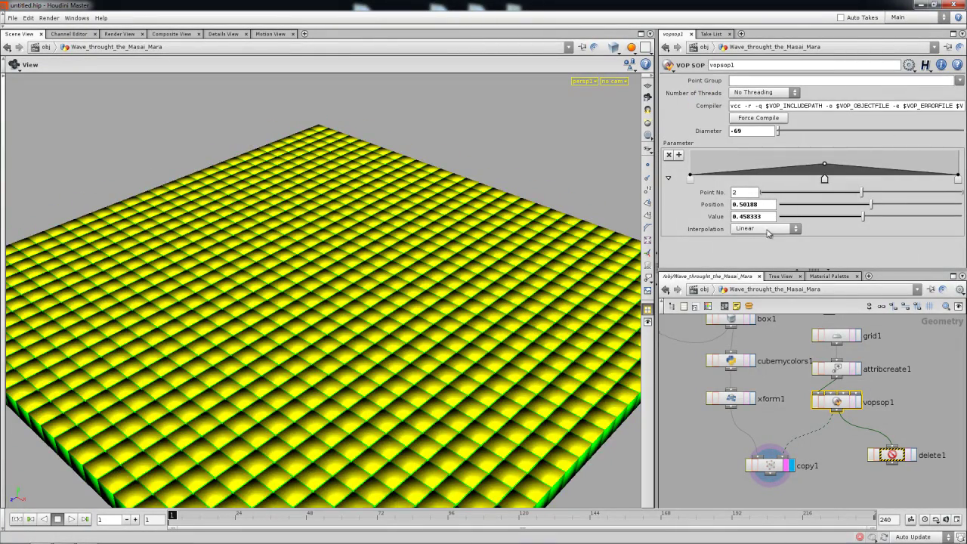
left_click_drag(789, 130, 912, 139)
left_click_drag(789, 130, 964, 132)
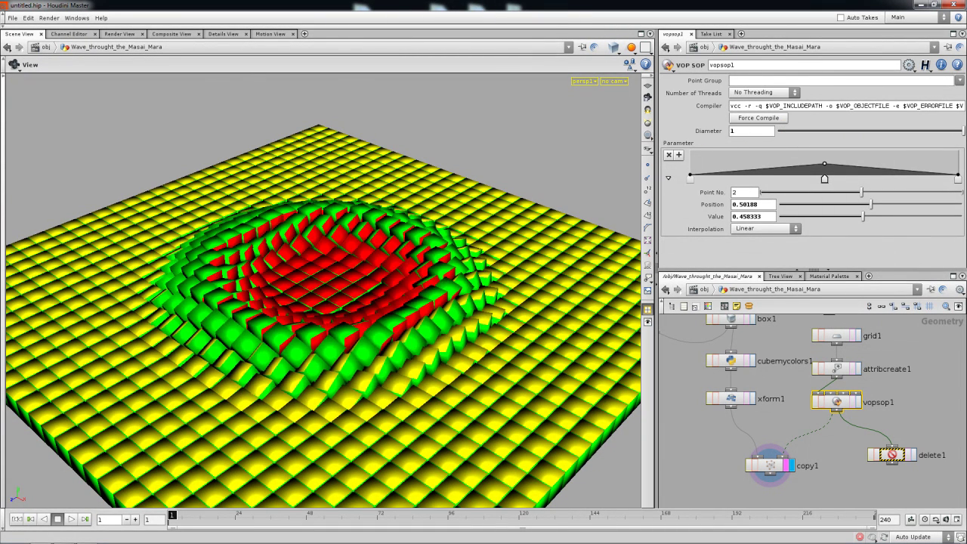
left_click_drag(751, 134, 801, 137)
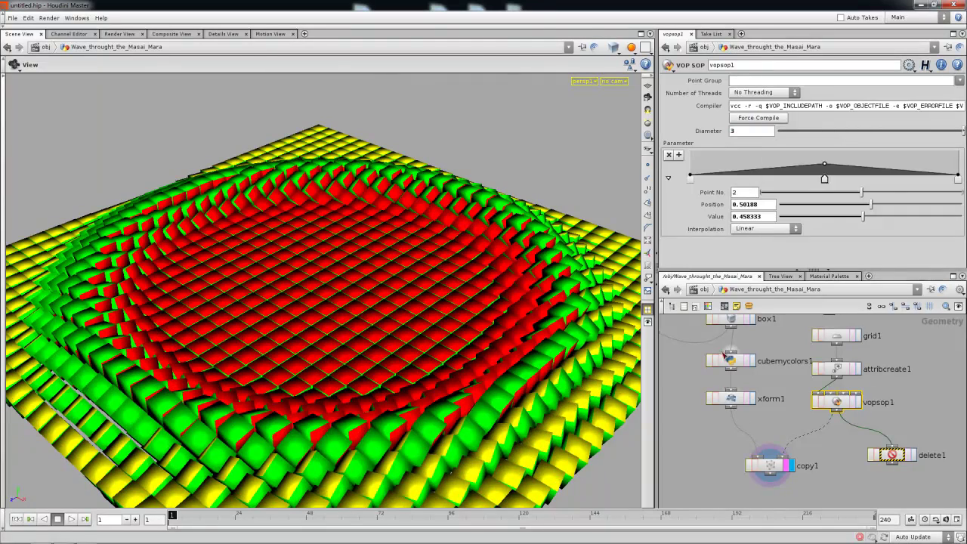
- Set xform1's X rotation to -90
left_click(731, 390)
left_click(733, 135)
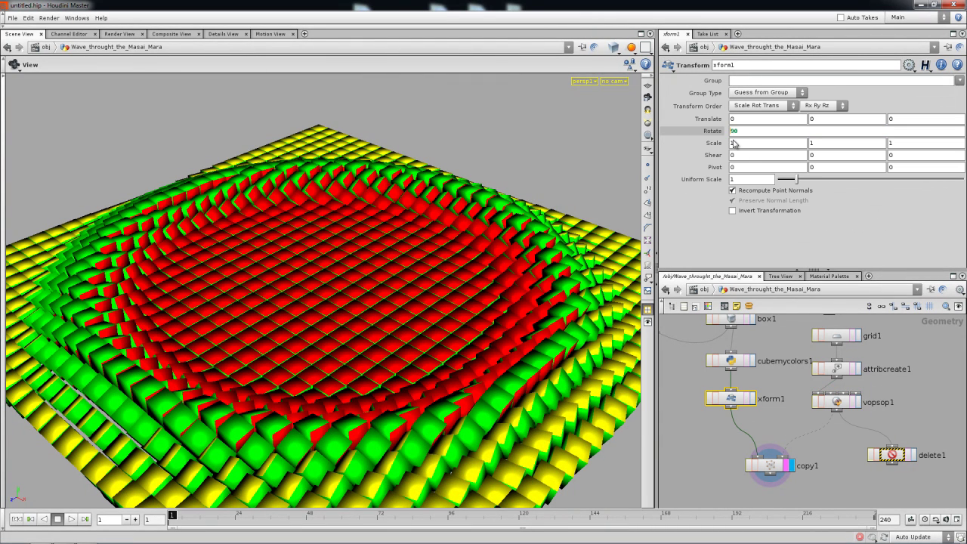
type("-")
key("Return")
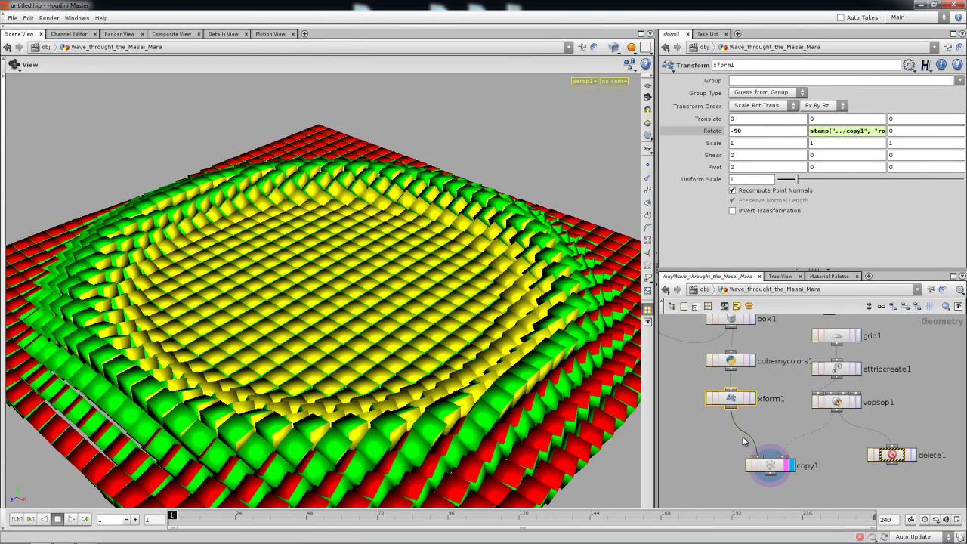
- Adjust vopsop1's Diameter to 2.1 and inspect the wave from another angle
left_click(778, 473)
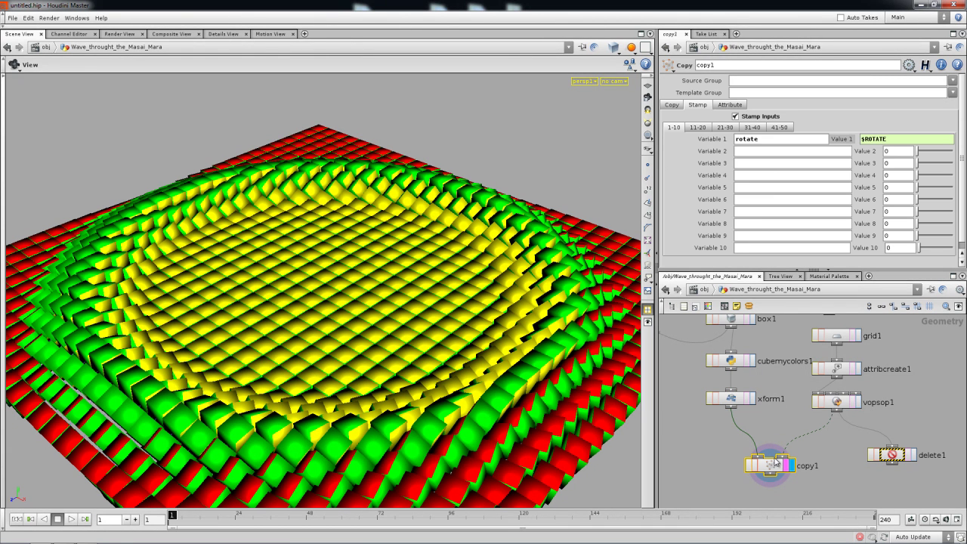
left_click(836, 405)
left_click_drag(834, 136, 624, 137)
left_click_drag(746, 137, 892, 136)
left_click_drag(966, 137, 924, 153)
scroll(711, 415, "down", 3)
scroll(708, 413, "up", 2)
left_click_drag(531, 382, 492, 406)
- Delete the unused delete1 node from the network
left_click_drag(715, 447, 700, 410)
scroll(701, 409, "up", 1)
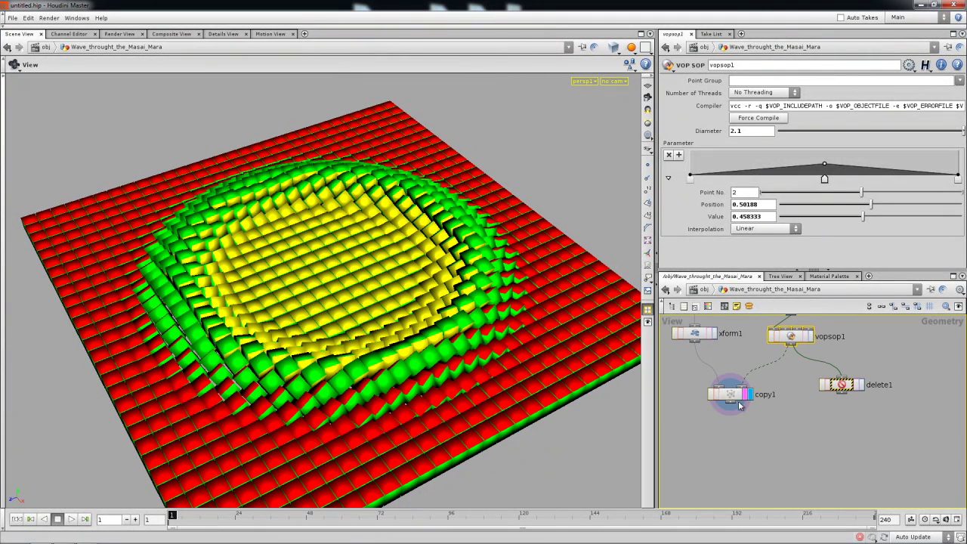
left_click(841, 385)
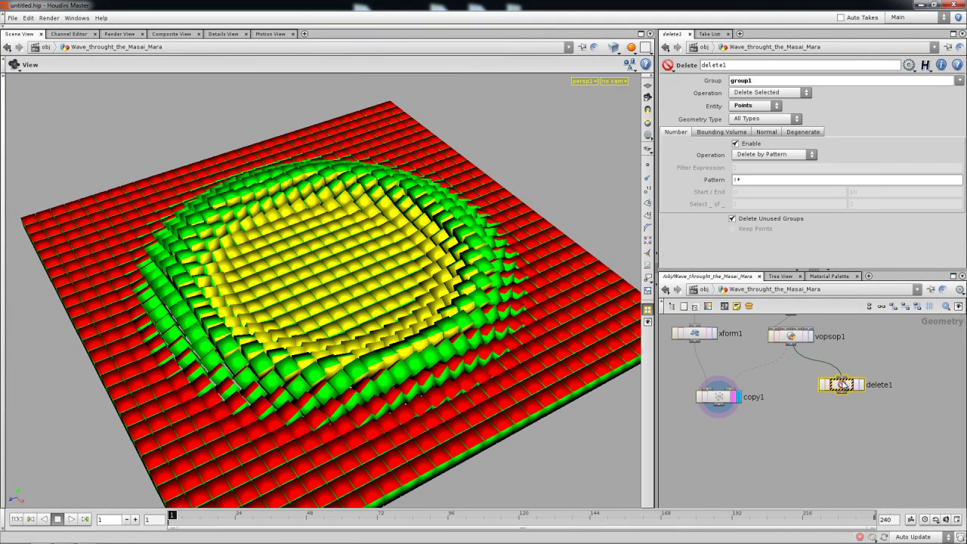
key("Delete")
- Append a UVProject node below copy1 and make it the displayed node
mouse_move(761, 414)
left_mouse_down()
mouse_move(731, 396)
mouse_move(751, 411)
left_mouse_up()
key("Tab")
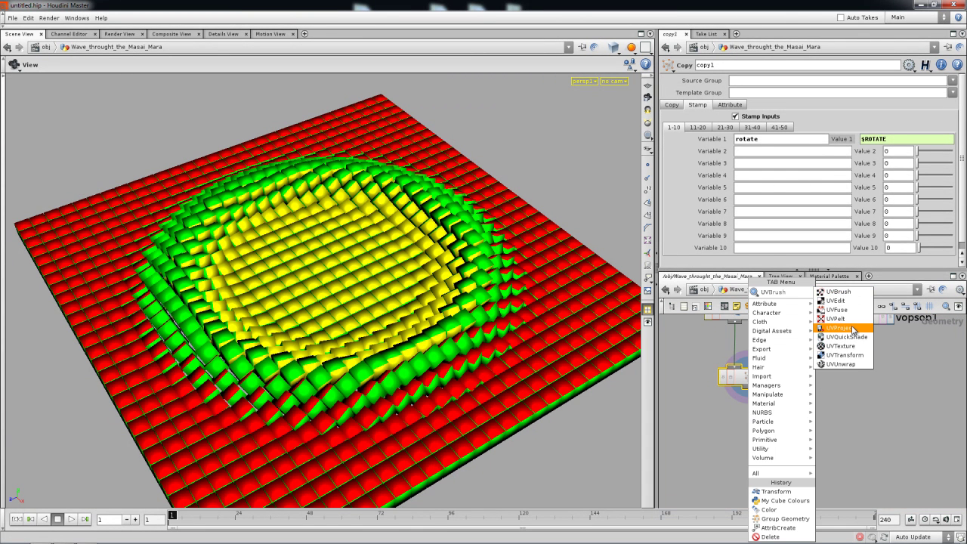
key("Escape")
left_click(749, 428)
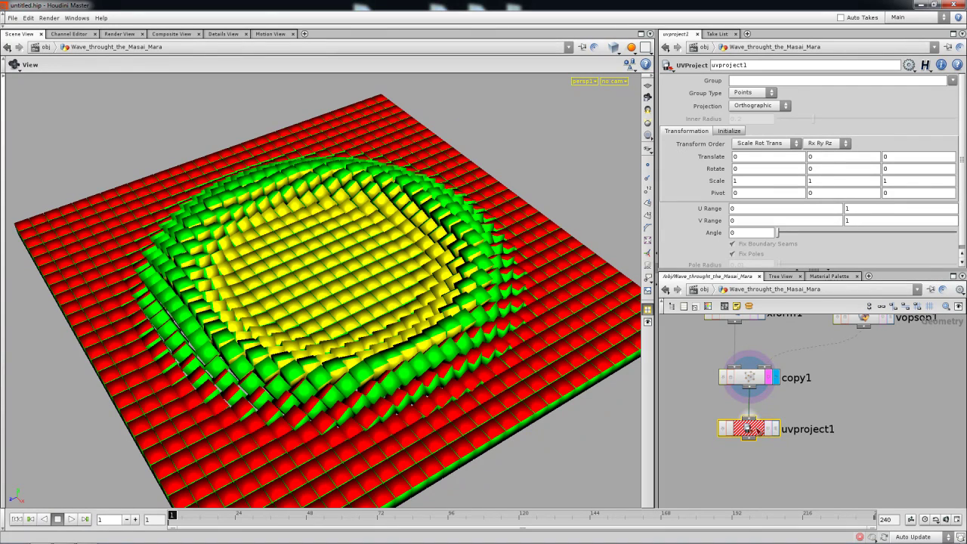
left_click(770, 431)
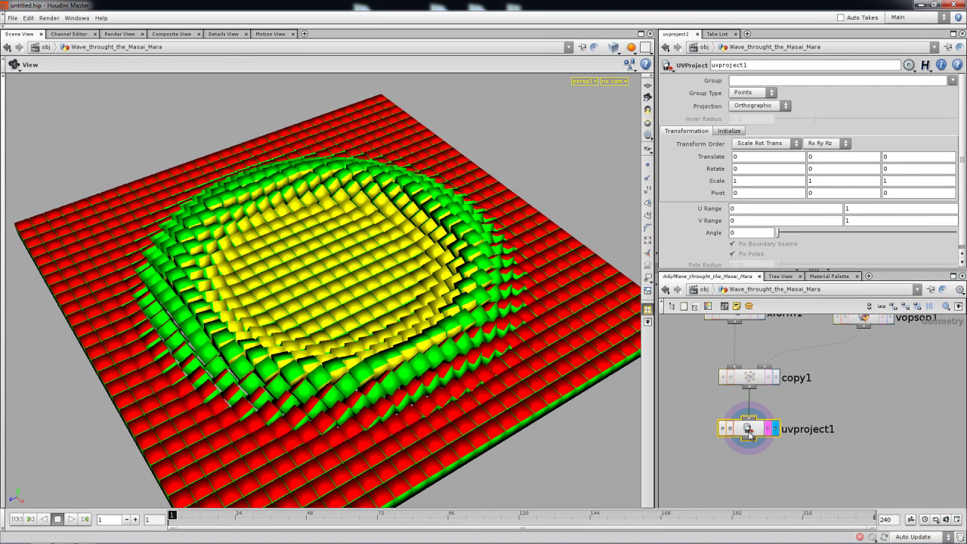
- Restrict uvproject1 to the up group and check the node's information
left_click(954, 80)
left_click(933, 104)
middle_click(745, 430)
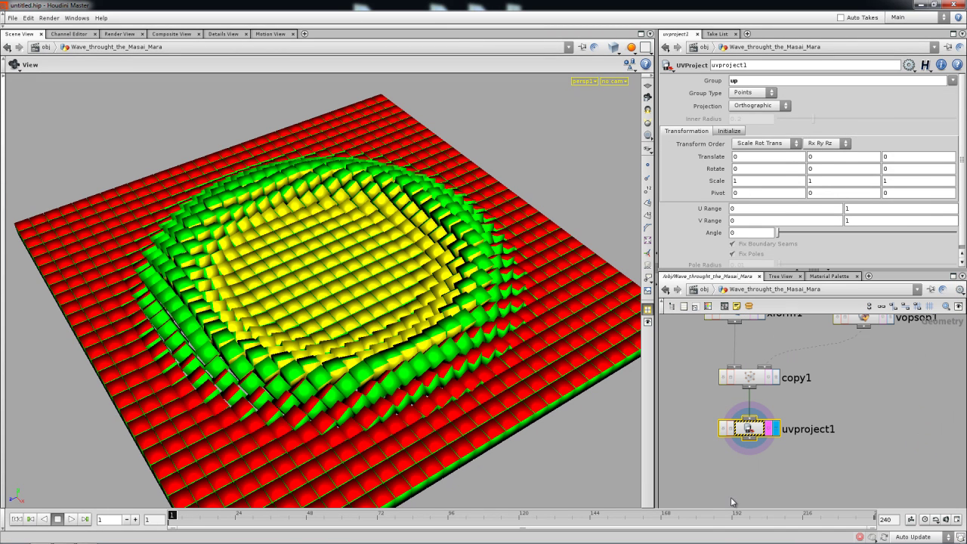
- Set uvproject1's group type to Vertices and initialize its orthographic projection to the ZX plane, checking the projection's orientation around the wave
left_click(745, 93)
left_click(752, 105)
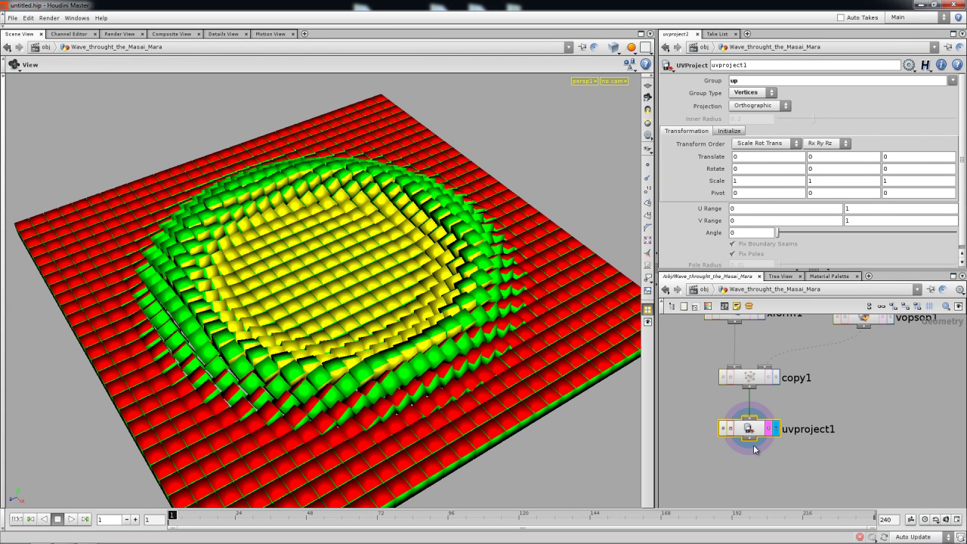
left_click(729, 131)
left_click(758, 144)
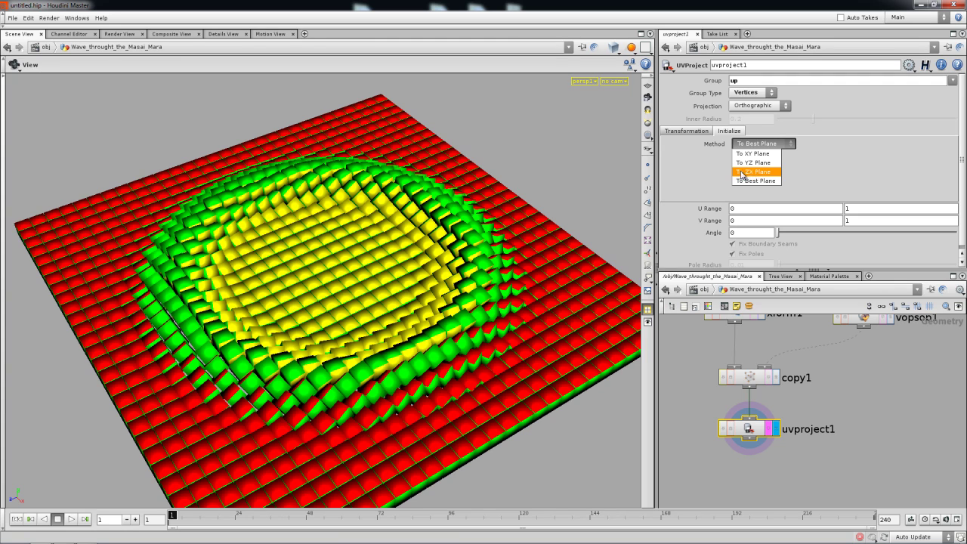
left_click(758, 172)
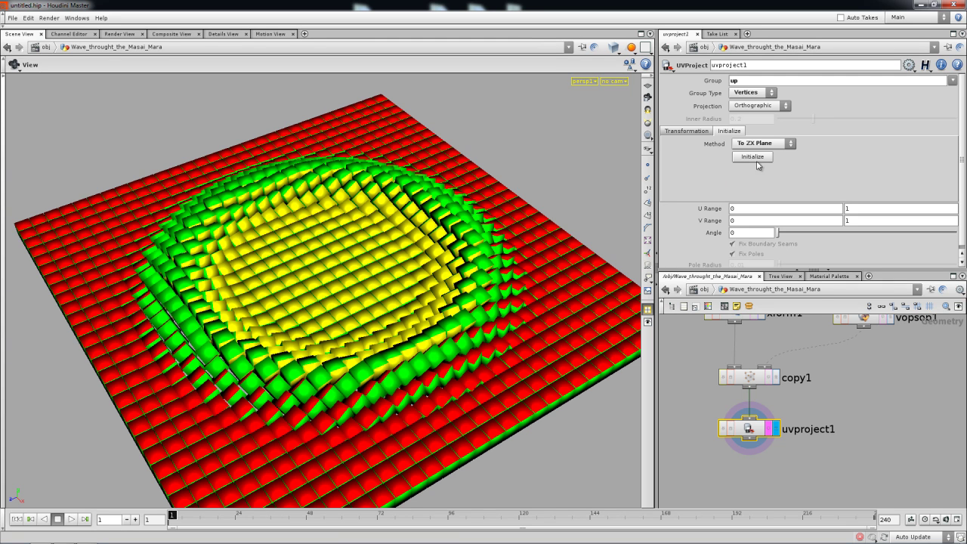
left_click(694, 132)
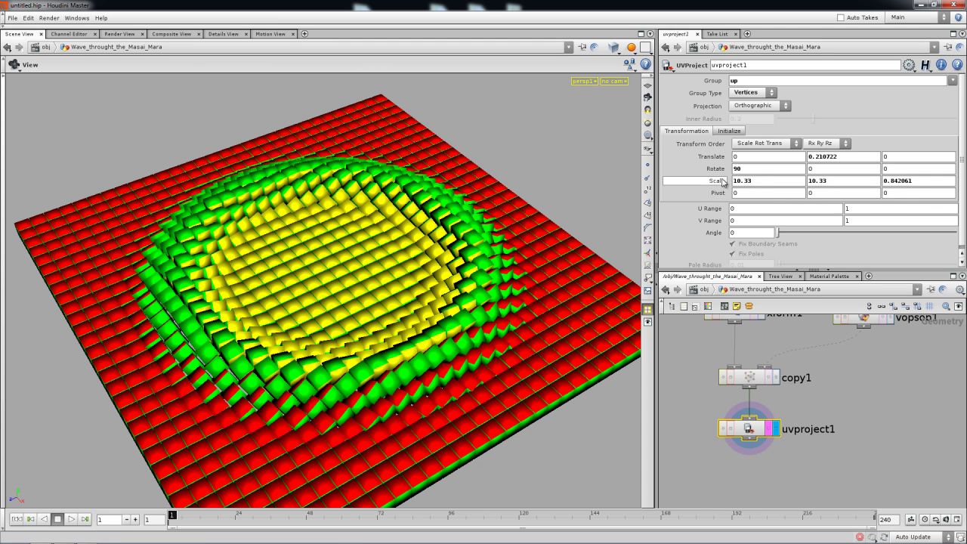
key("w")
mouse_move(529, 184)
left_mouse_down()
mouse_move(533, 203)
mouse_move(522, 221)
mouse_move(572, 201)
mouse_move(557, 209)
mouse_move(548, 184)
mouse_move(540, 243)
left_mouse_up()
key("w")
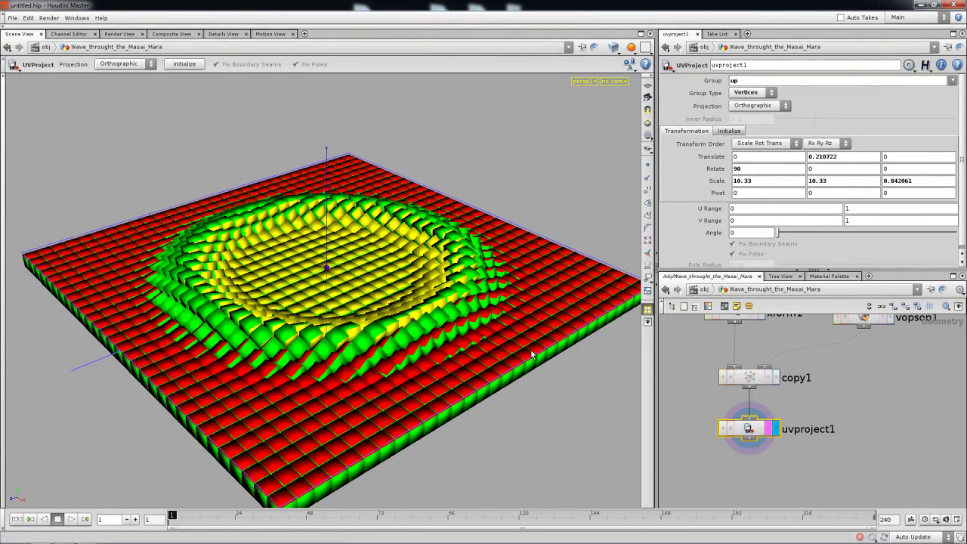
mouse_move(534, 352)
left_mouse_down()
mouse_move(443, 229)
mouse_move(449, 307)
mouse_move(563, 279)
mouse_move(350, 220)
left_mouse_up()
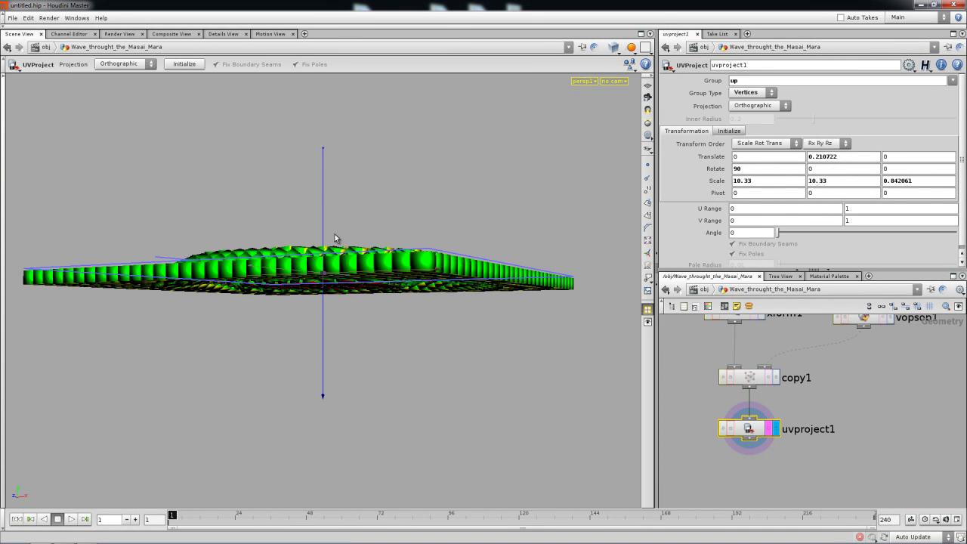
left_click_drag(318, 261, 262, 352)
- Append a second UVProject node below uvproject1
left_click_drag(686, 446, 682, 400)
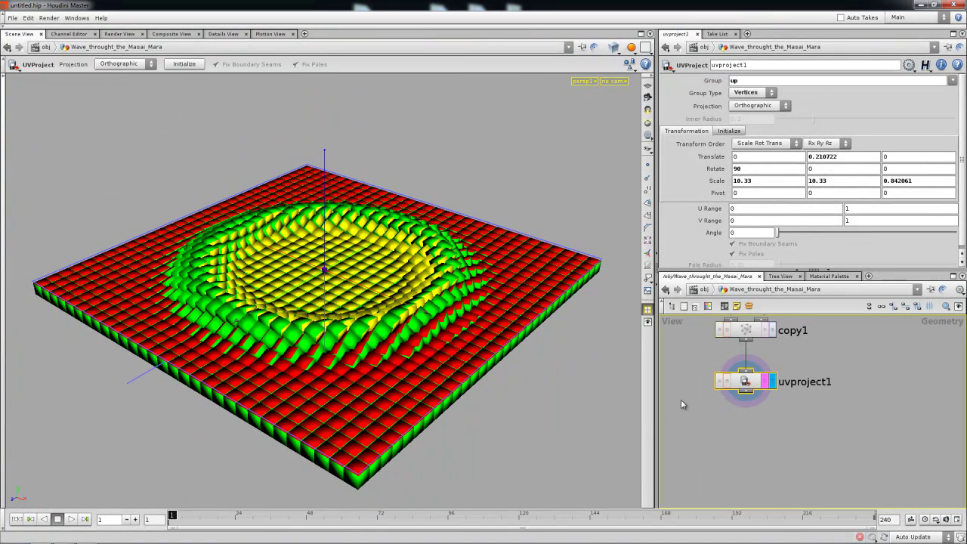
key("Tab")
left_click(726, 495)
left_click(752, 427)
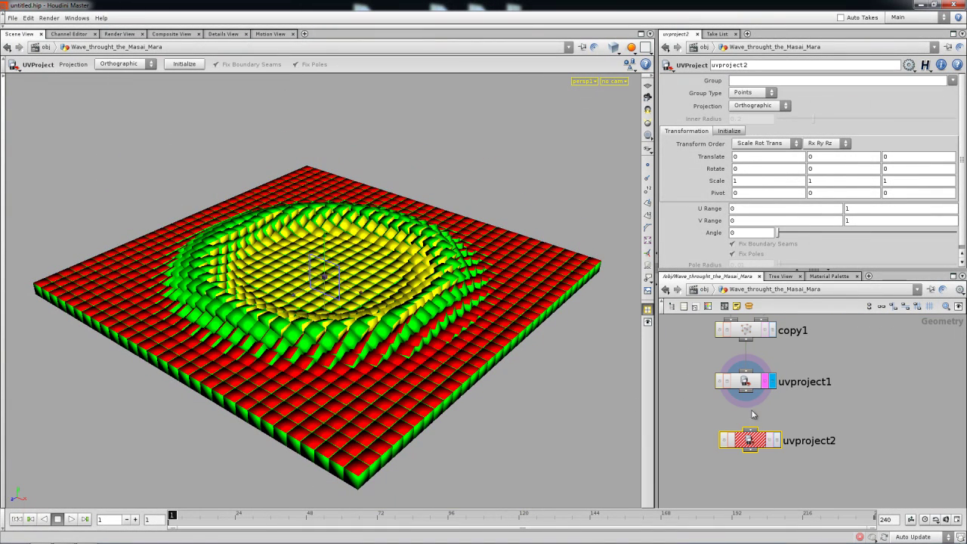
left_click(746, 430)
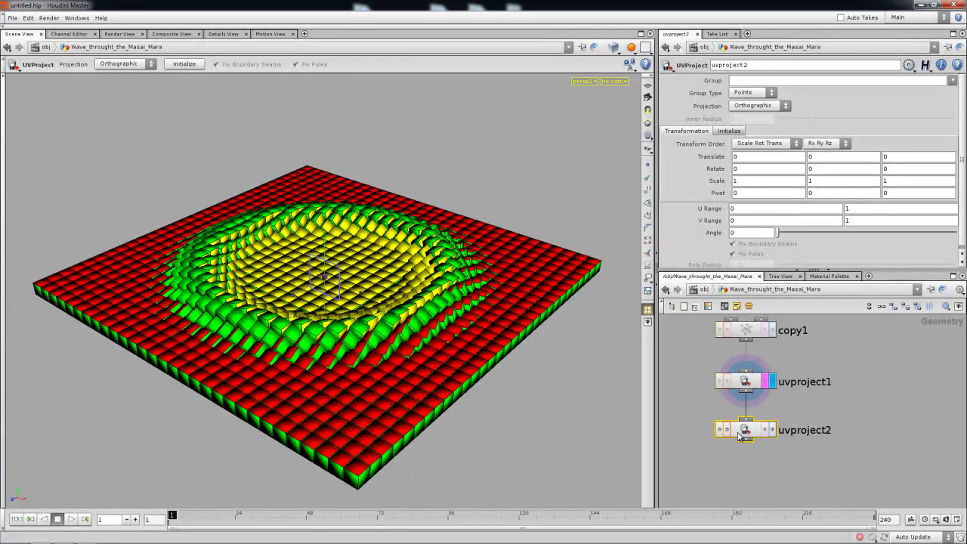
- Restrict uvproject2 to the down group with group type Vertices and initialize its projection to the ZX plane
left_click(748, 93)
left_click(748, 104)
left_click(953, 81)
left_click(934, 96)
left_click(730, 132)
left_click(763, 143)
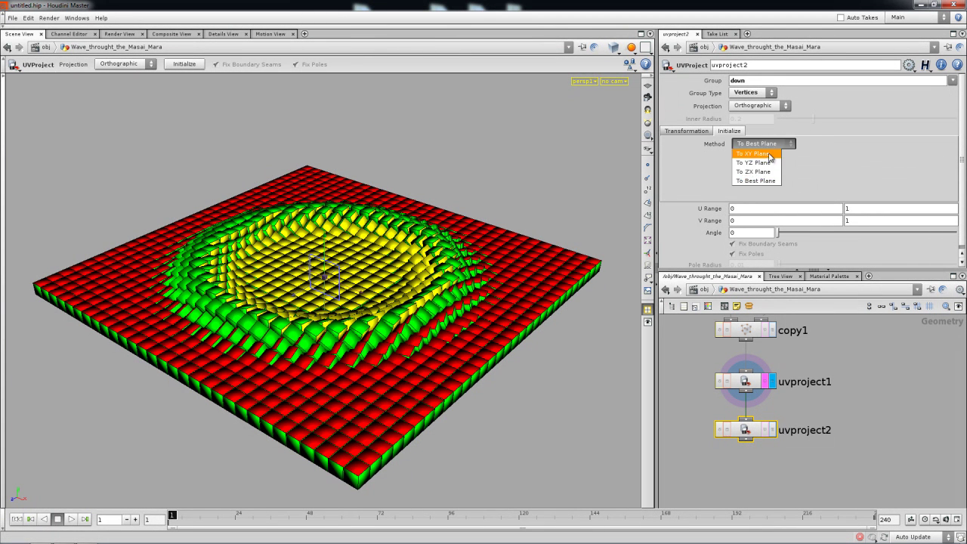
left_click(759, 179)
left_click(752, 157)
- Set uvproject2's X rotation to -90 so that its projection direction is reversed
left_click_drag(453, 352, 468, 282)
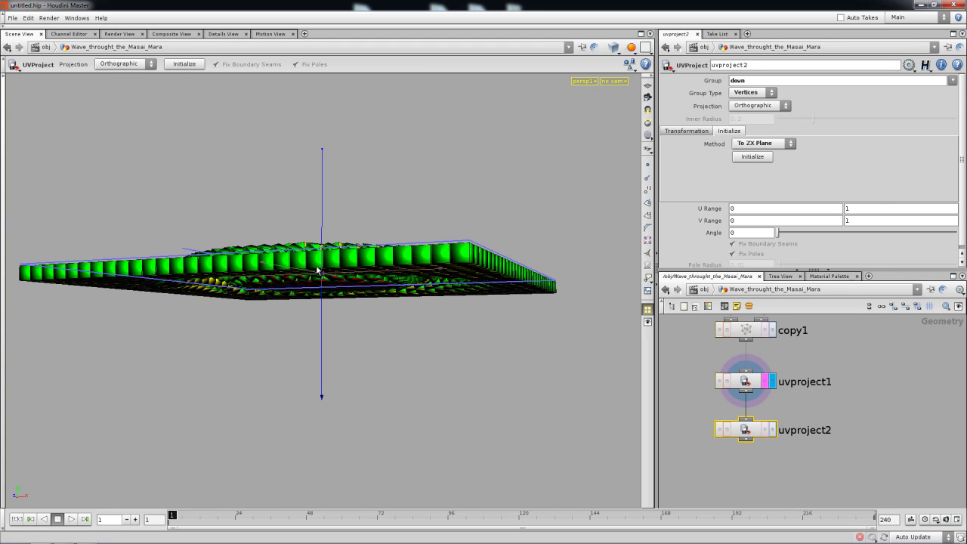
left_click(688, 131)
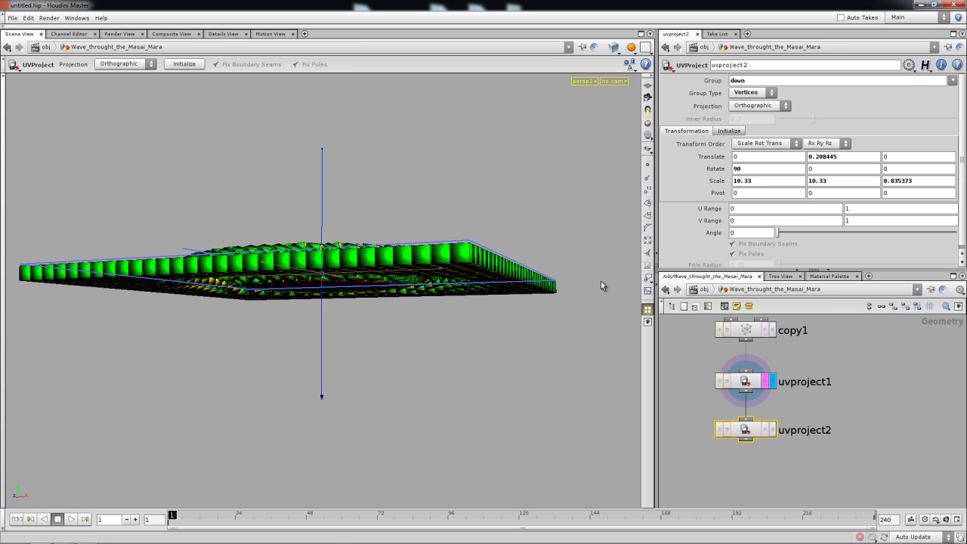
left_click_drag(563, 274, 544, 279)
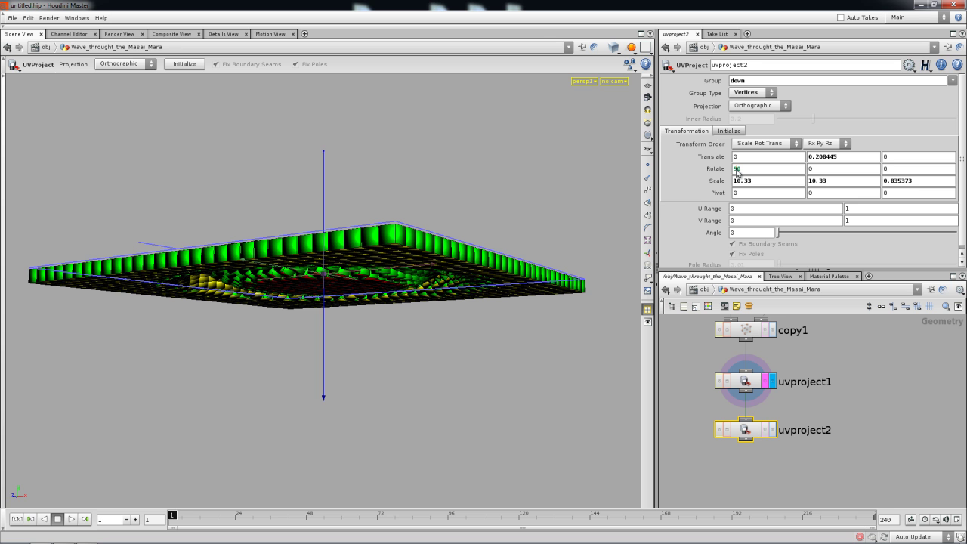
left_click_drag(506, 267, 393, 246)
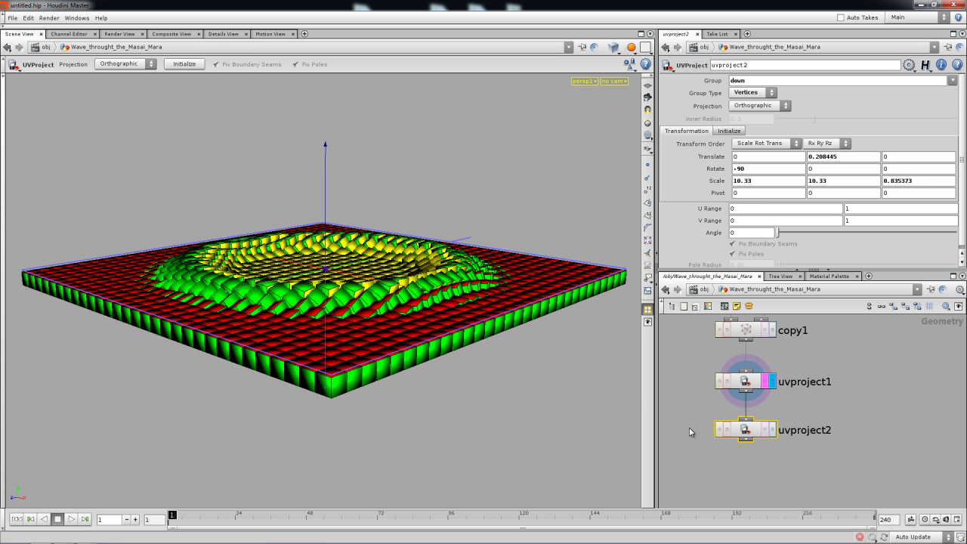
- Make uvproject2 the displayed node and check its node information
left_click(772, 431)
key("Escape")
left_click_drag(495, 302, 460, 282)
left_click_drag(739, 460, 741, 411)
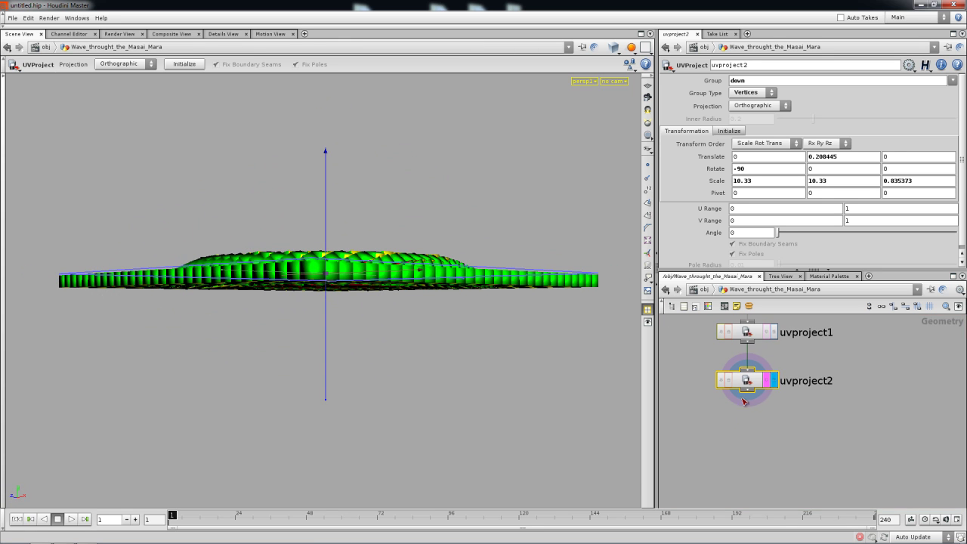
middle_click(745, 381)
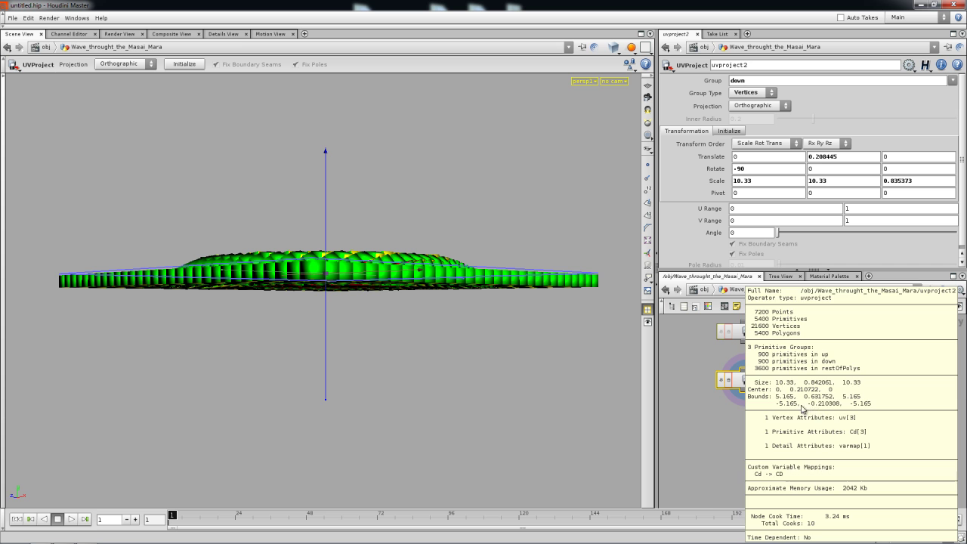
- Append a Material node below uvproject2 and wire it to uvproject2's output
mouse_move(729, 425)
left_mouse_down()
mouse_move(738, 406)
mouse_move(737, 424)
left_mouse_up()
key("Tab")
mouse_move(763, 406)
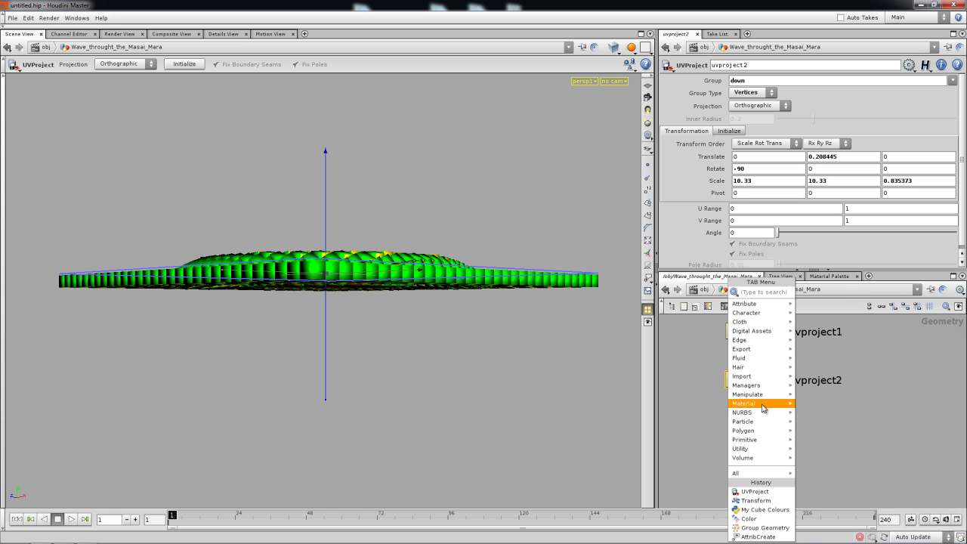
left_click(820, 441)
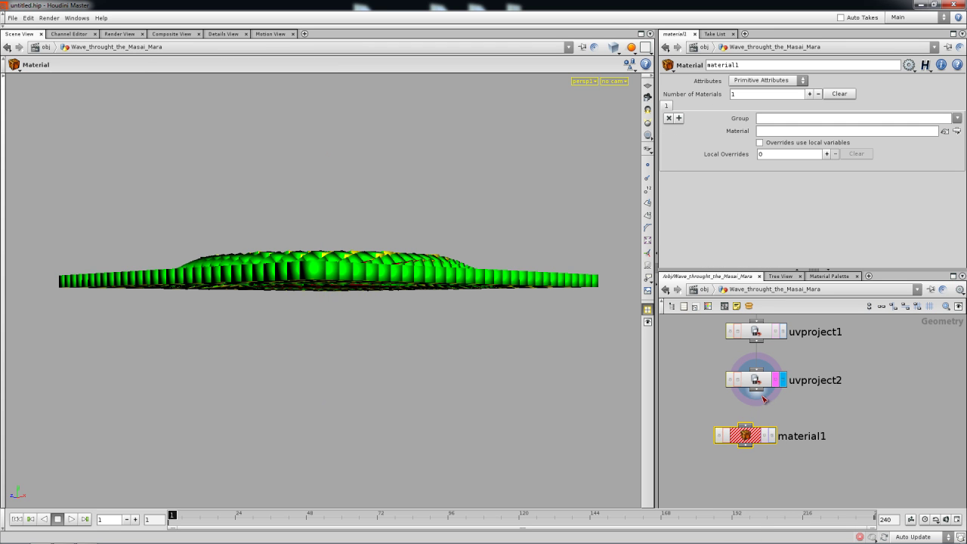
left_click_drag(745, 427, 756, 389)
mouse_move(757, 401)
left_mouse_down()
mouse_move(771, 379)
mouse_move(775, 404)
left_mouse_up()
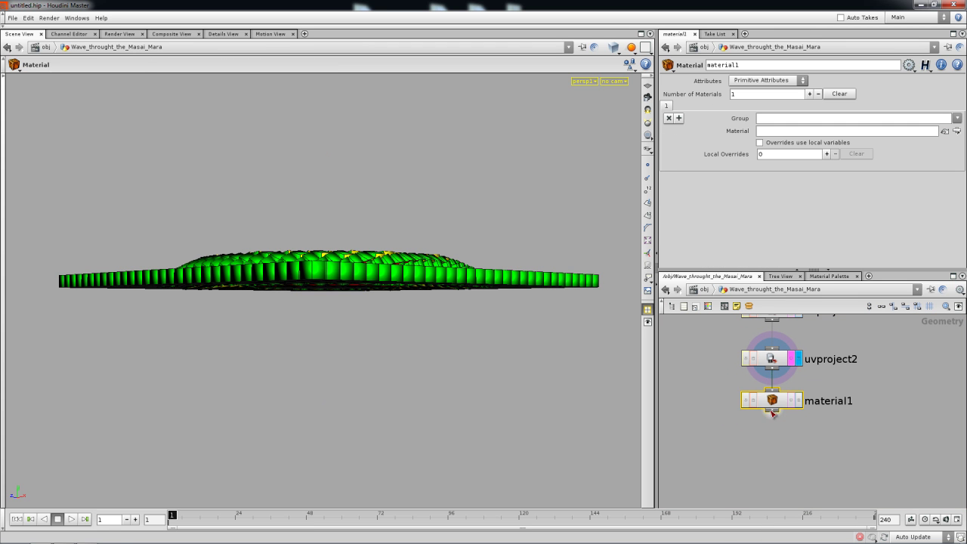
- Append a second Material node to the output of material1
right_click(775, 410)
left_click(803, 492)
left_click(784, 463)
left_click_drag(783, 462, 783, 447)
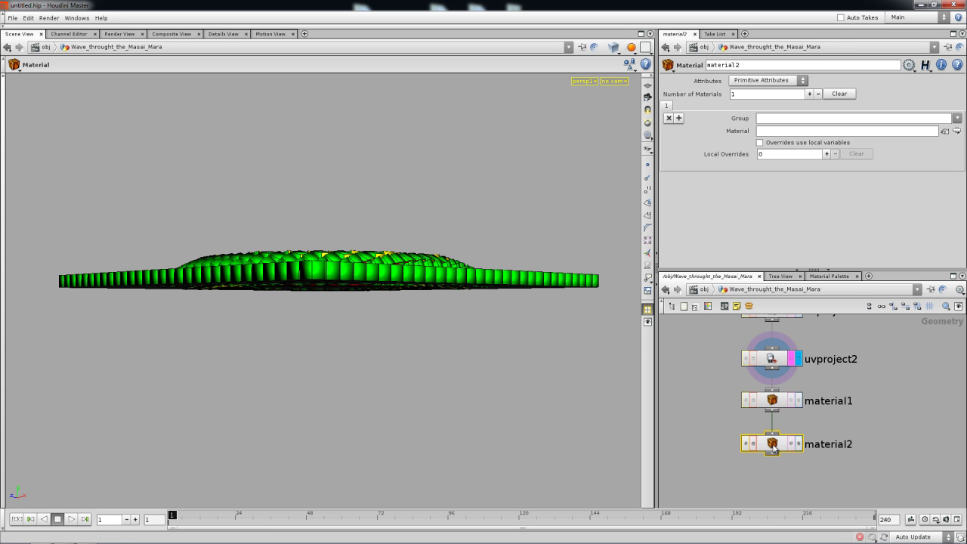
- Add a Null node below material2 at the end of the chain
key("Tab")
mouse_move(784, 462)
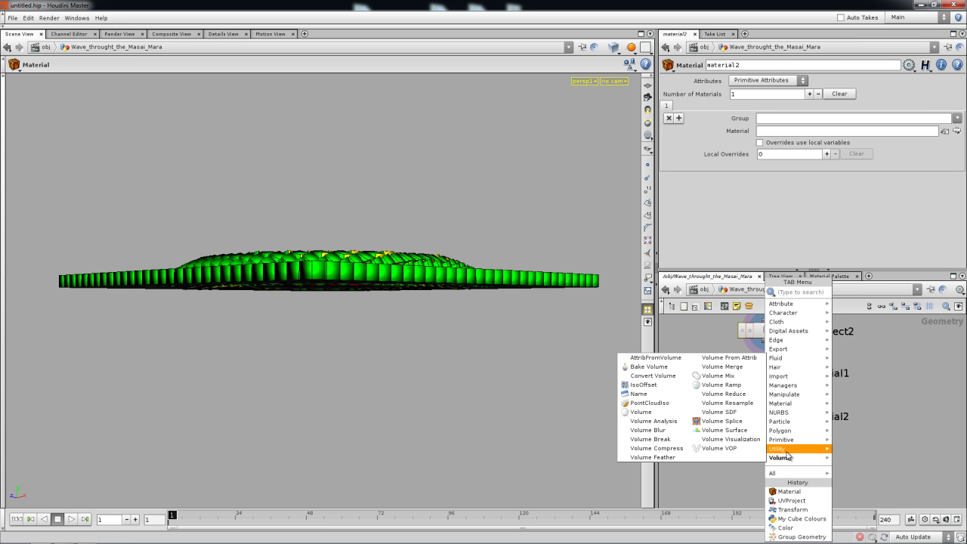
left_click(642, 448)
left_click(776, 471)
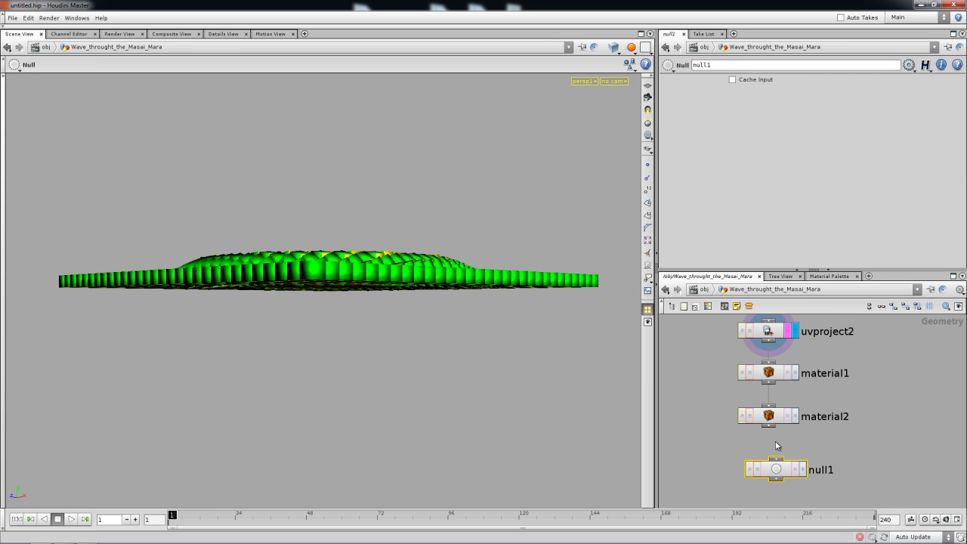